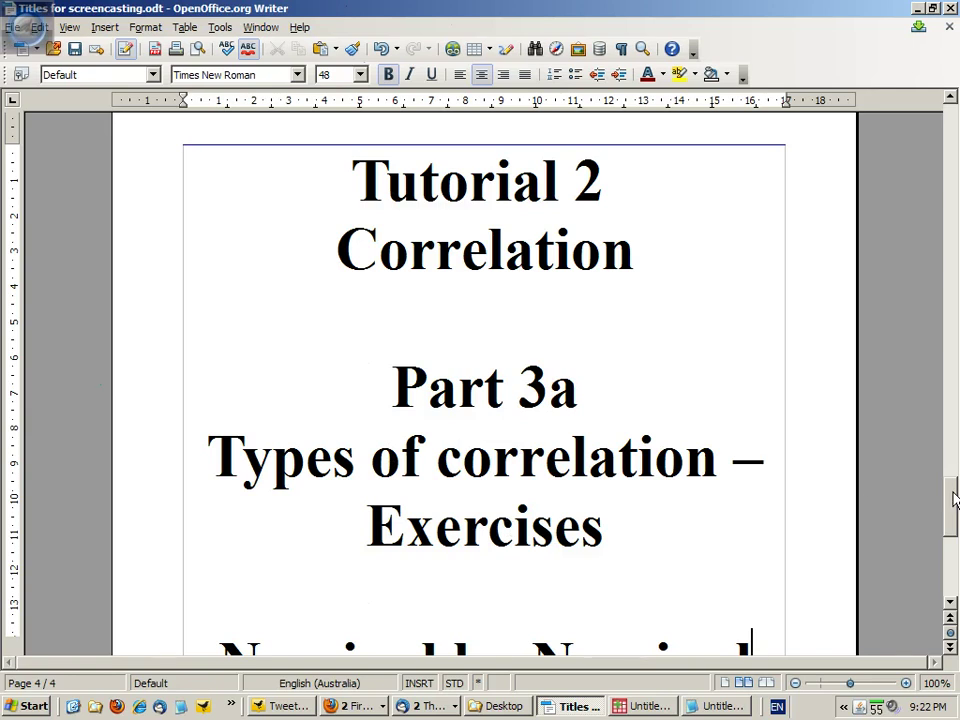
- Dismiss the incoming mail notification
drag(952, 502, 952, 510)
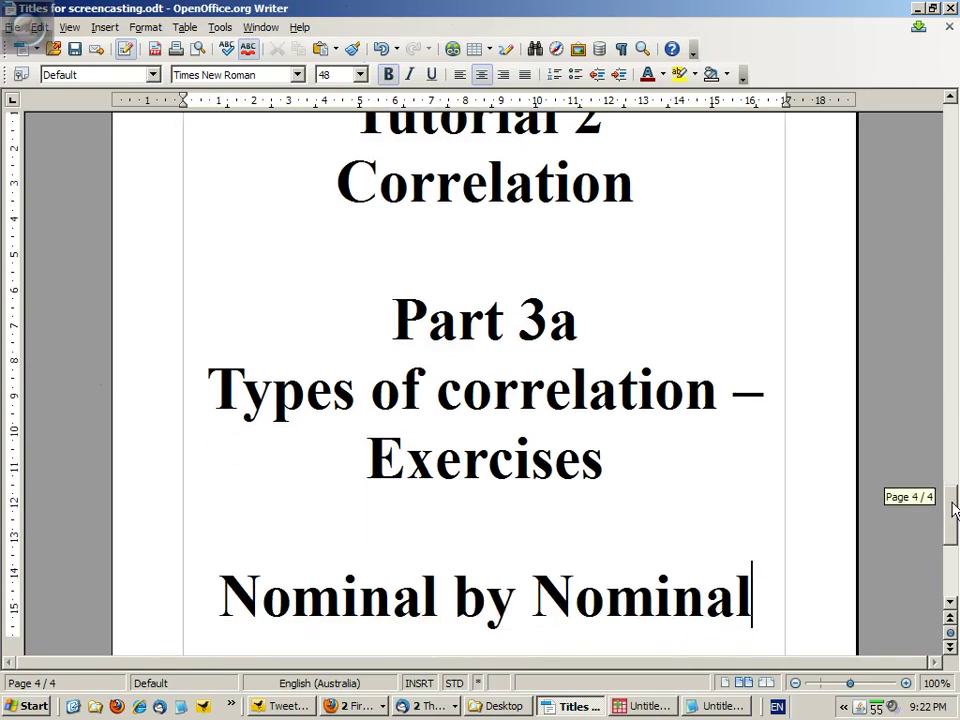
drag(952, 510, 952, 516)
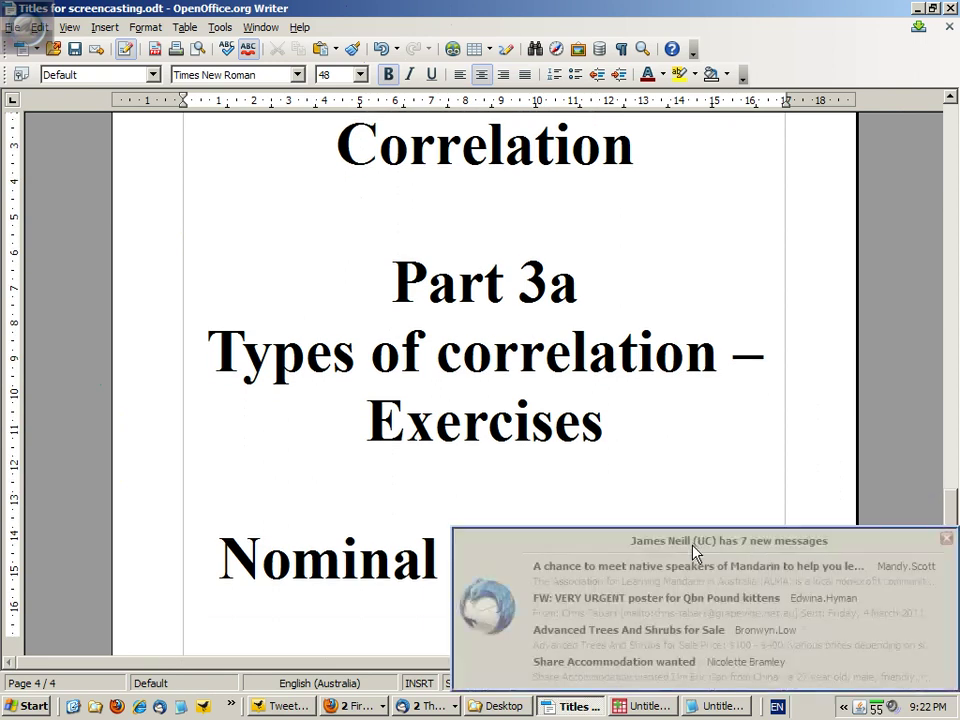
click(946, 539)
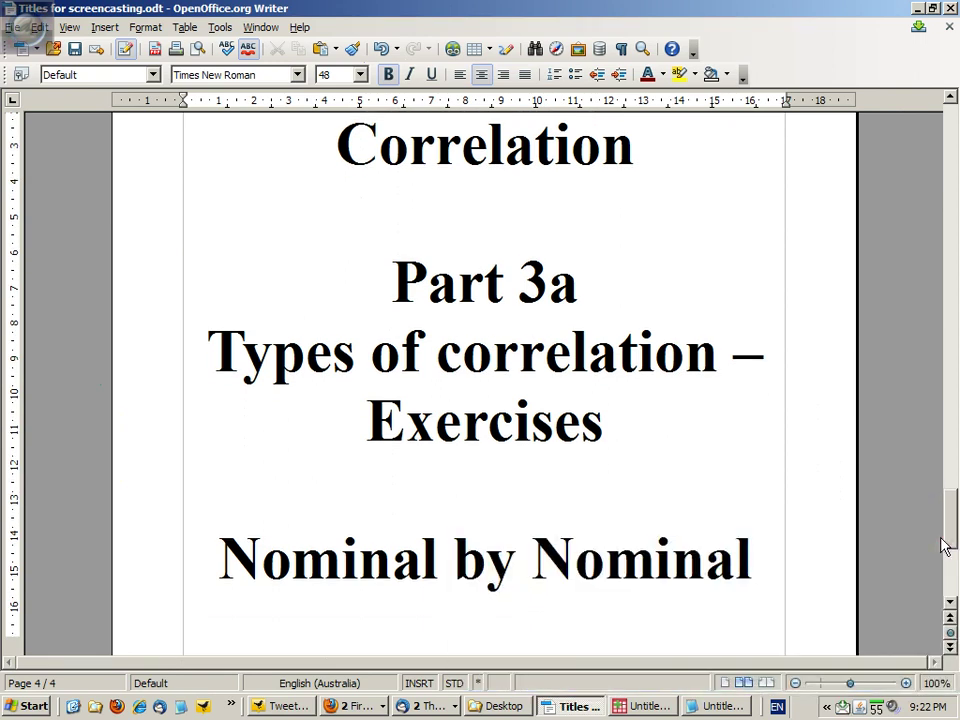
- Bring Firefox forward on the Wikiversity exercises tab and jump to the Nominal by nominal section
click(362, 707)
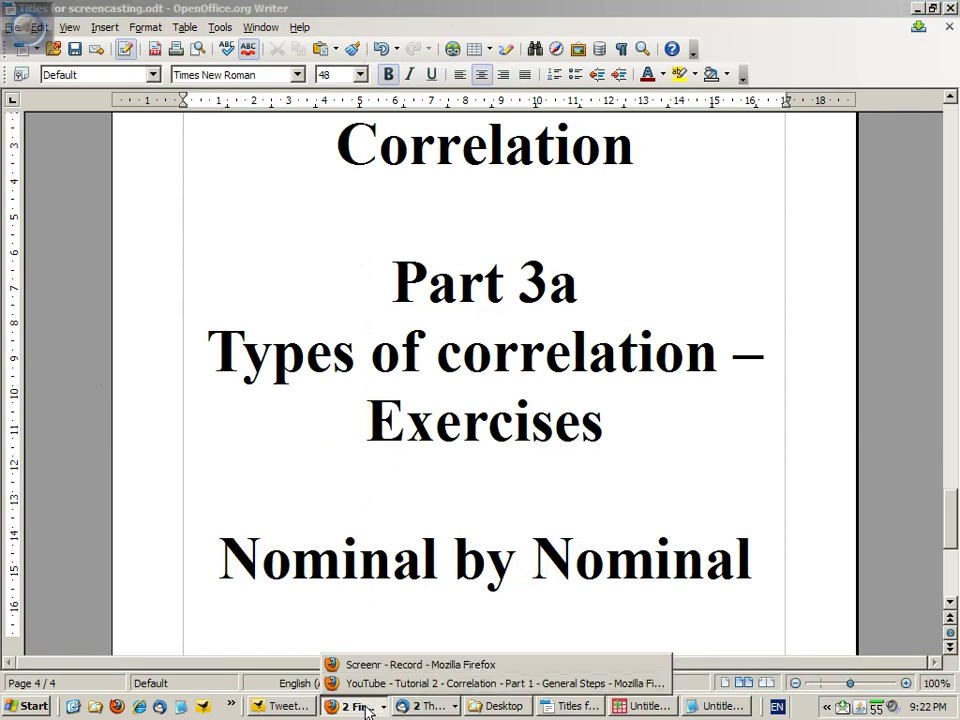
click(368, 664)
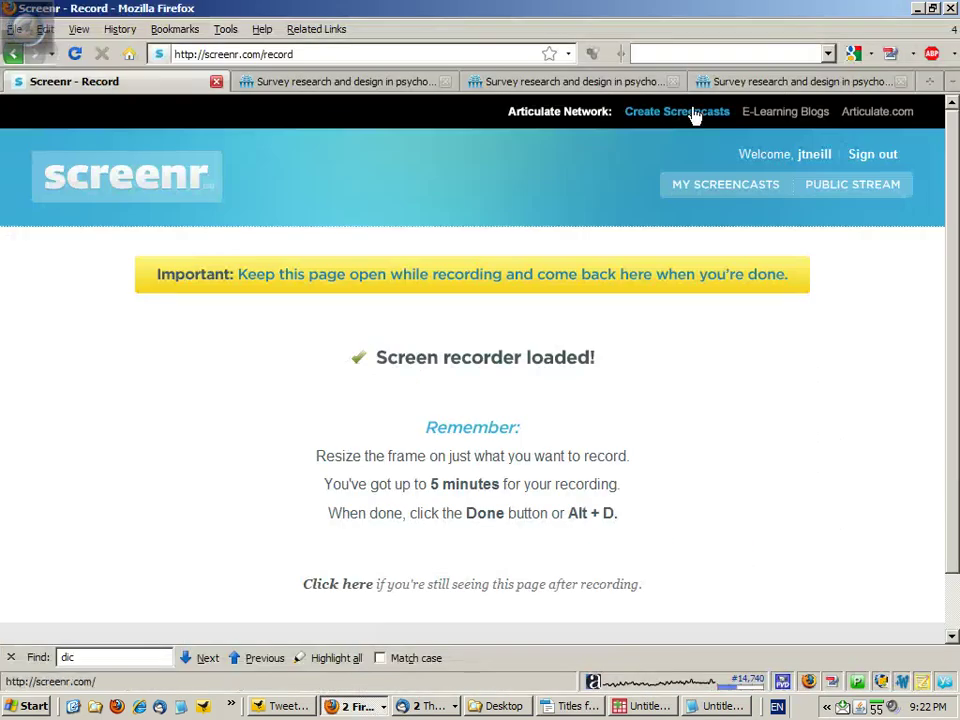
key(ctrl+shift+Tab)
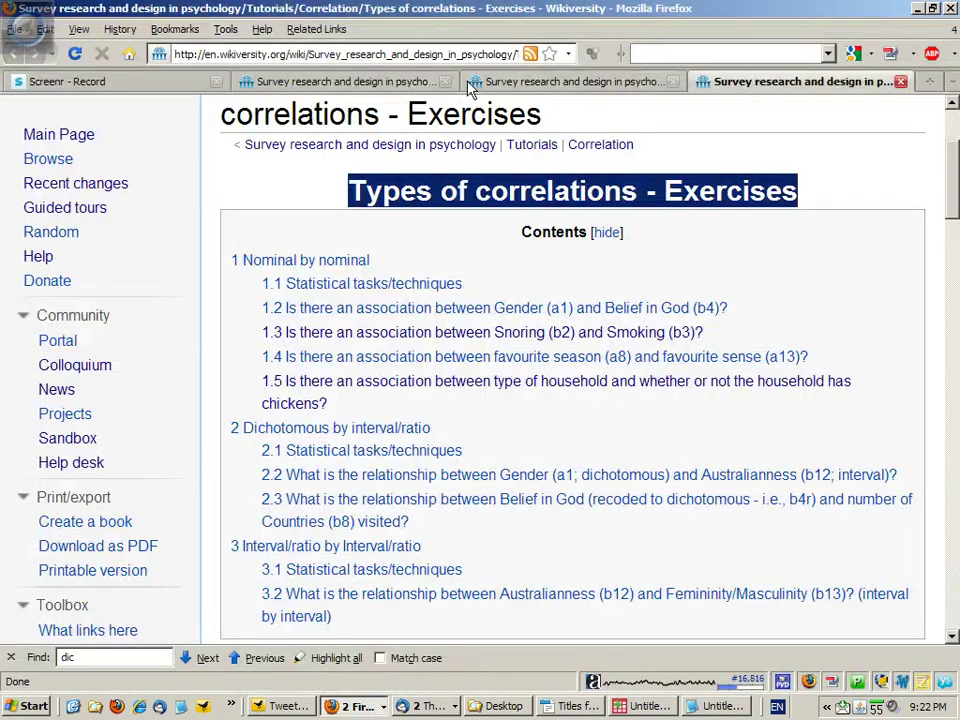
click(760, 258)
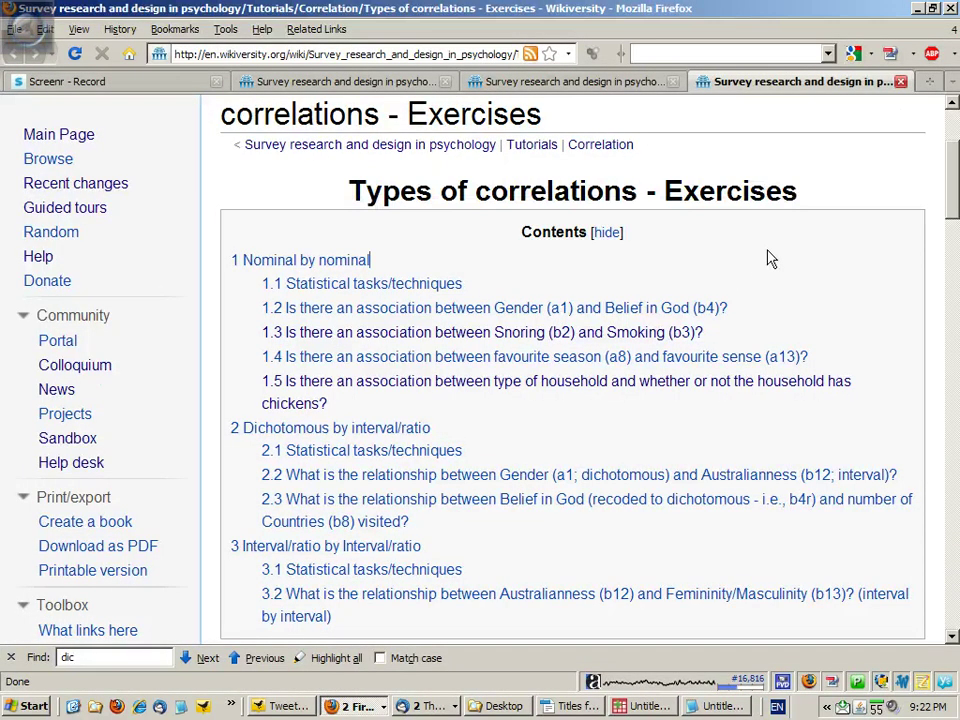
click(290, 261)
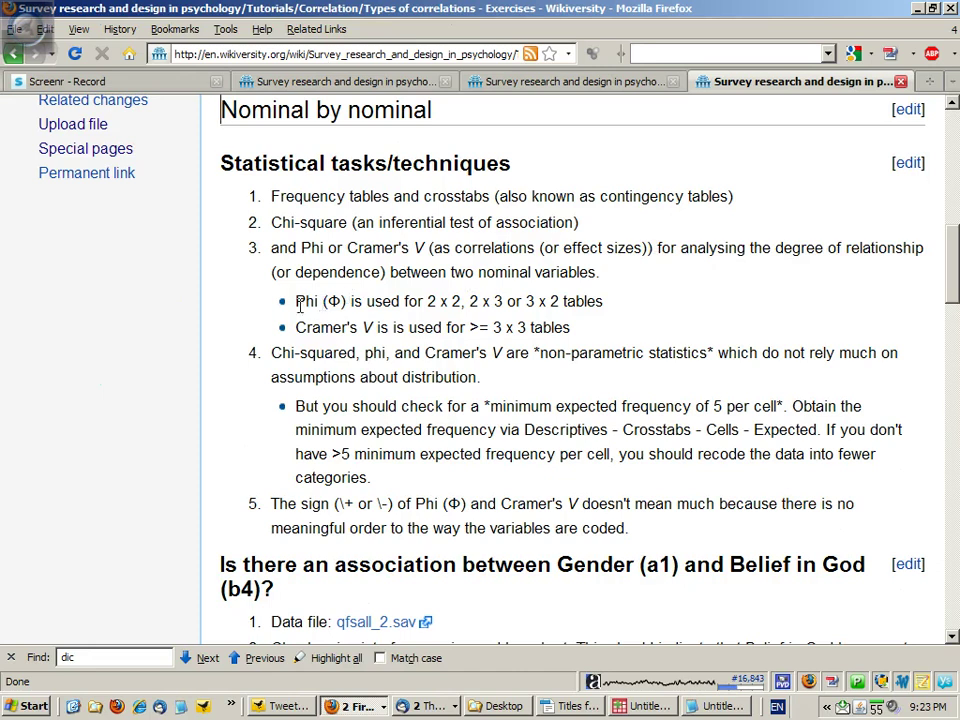
- Highlight the Phi, 3 x 3 tables and minimum expected frequency notes, then scroll to the Gender–Belief in God question
drag(295, 302, 610, 311)
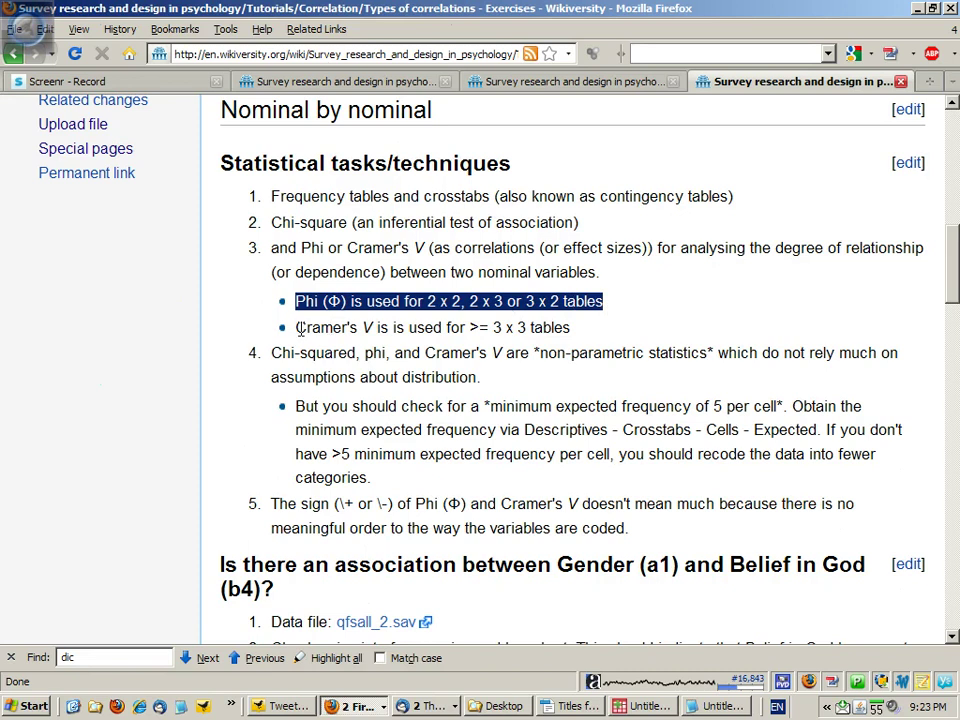
drag(596, 333, 467, 327)
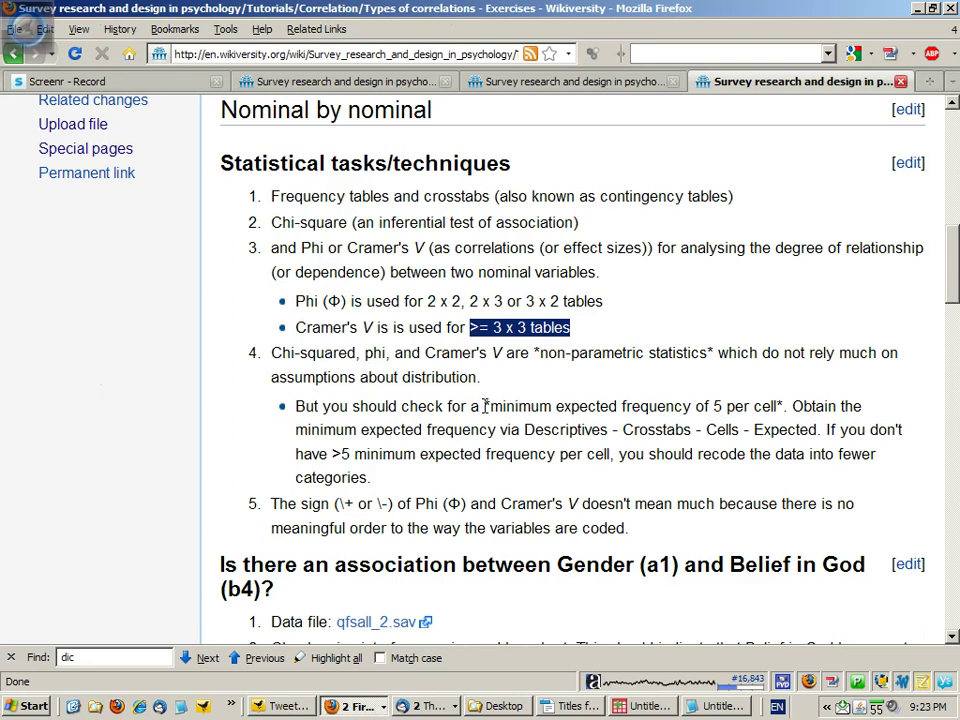
drag(484, 405, 788, 407)
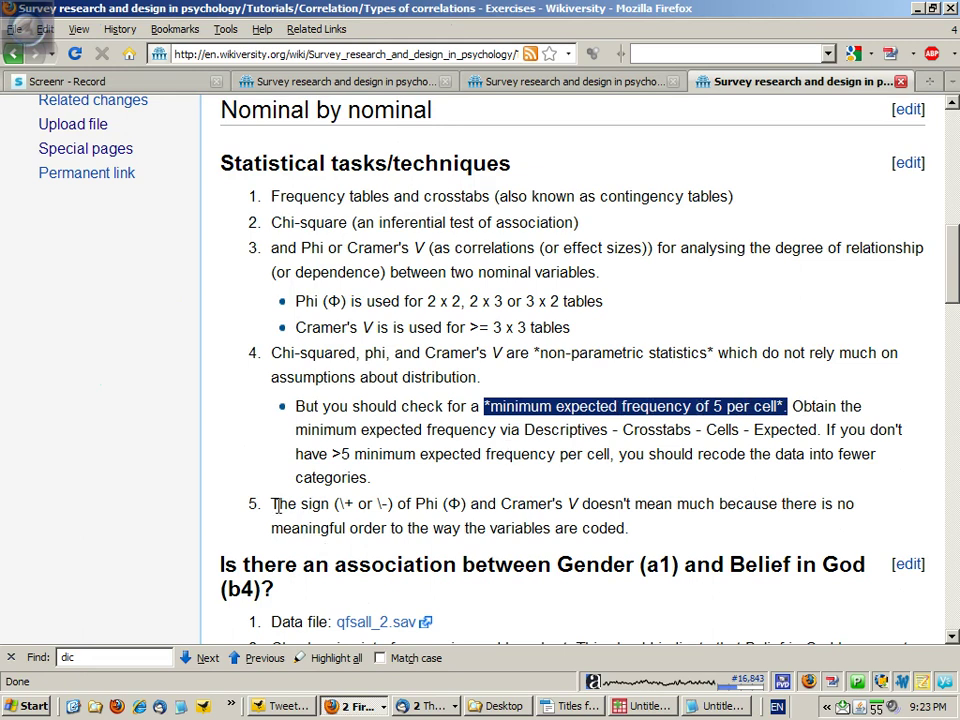
drag(953, 300, 953, 338)
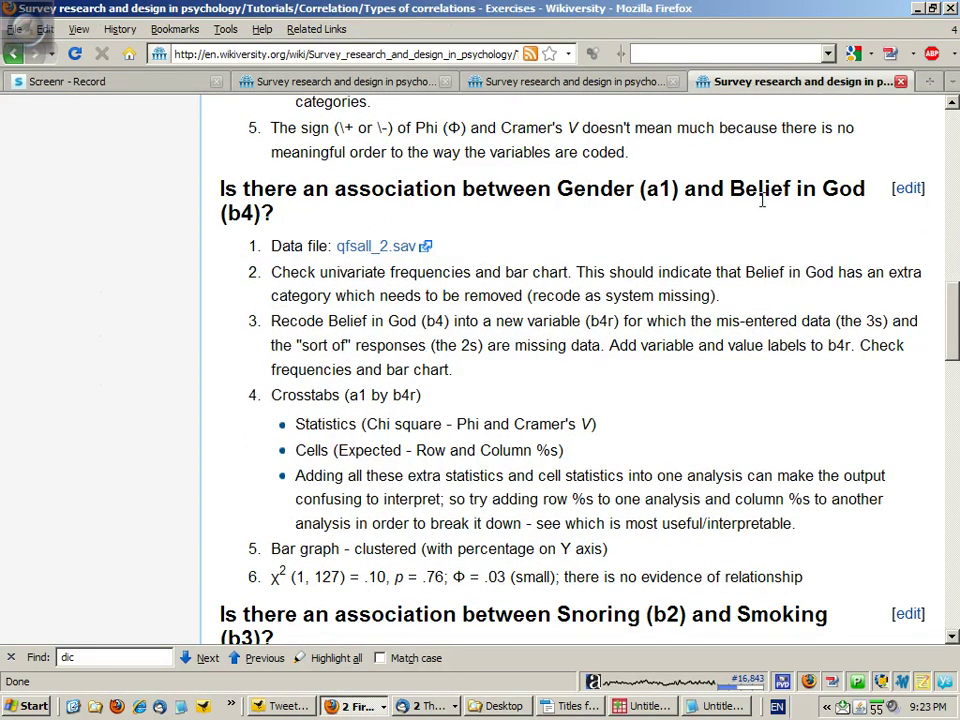
- Save the qfsall_2.sav data file from the exercise link through a new tab
right_click(397, 253)
click(458, 285)
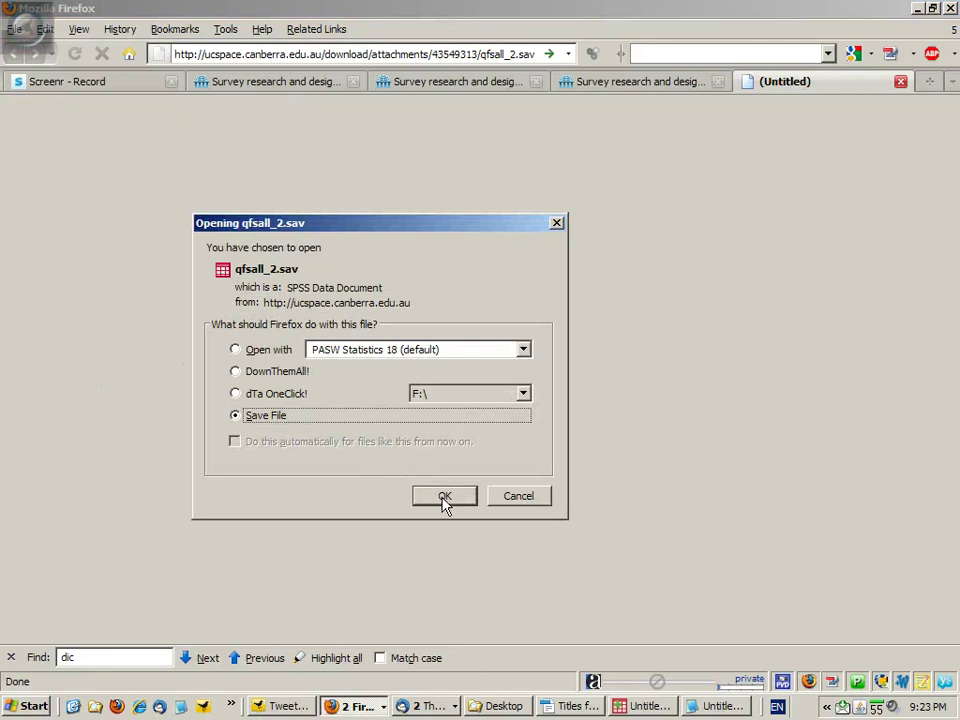
click(445, 498)
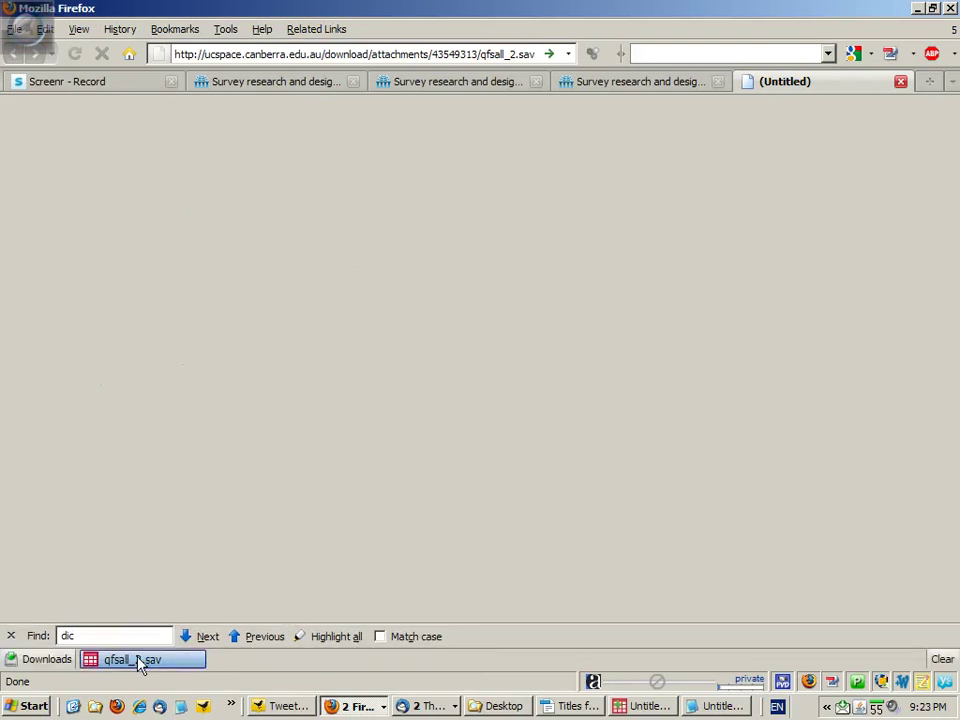
- In SPSS, browse the drives in the Open Data dialog's Look in list for the data file
click(640, 708)
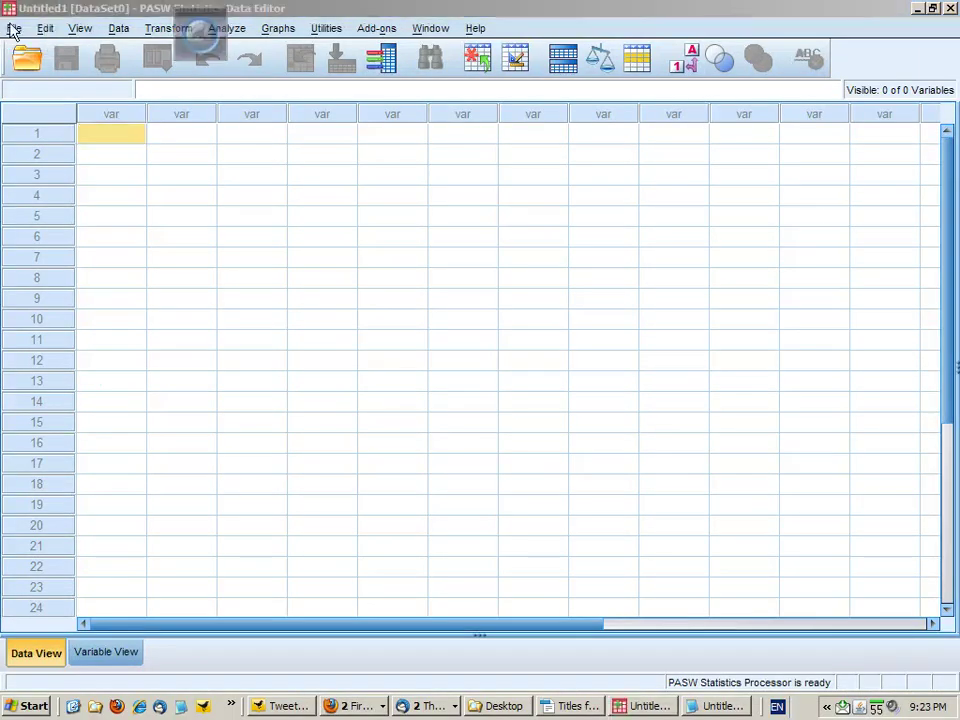
click(14, 28)
mouse_move(29, 76)
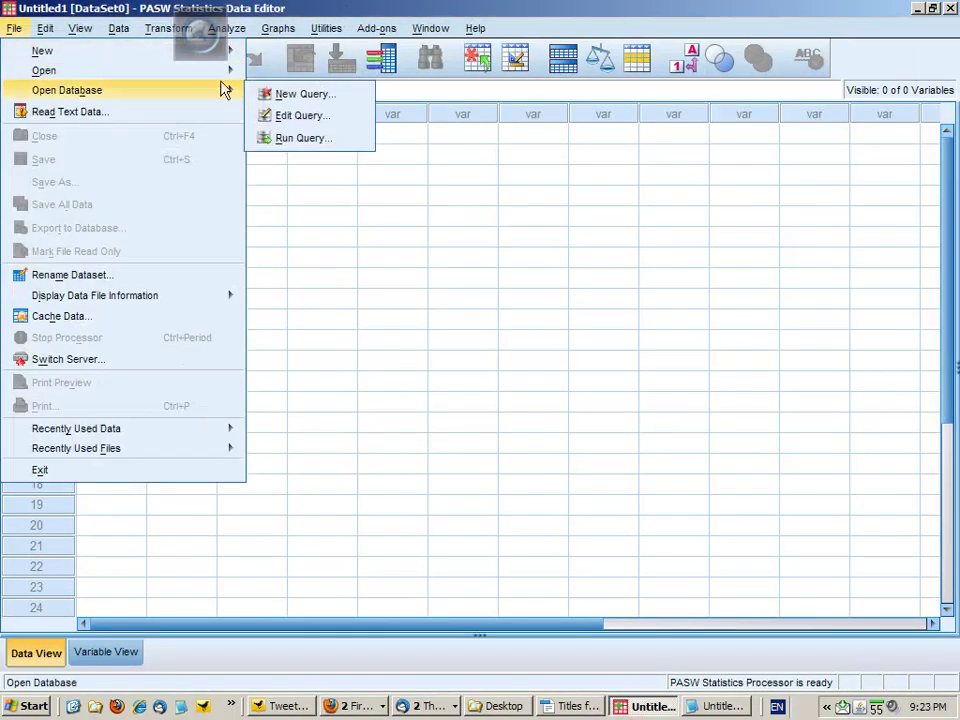
click(287, 76)
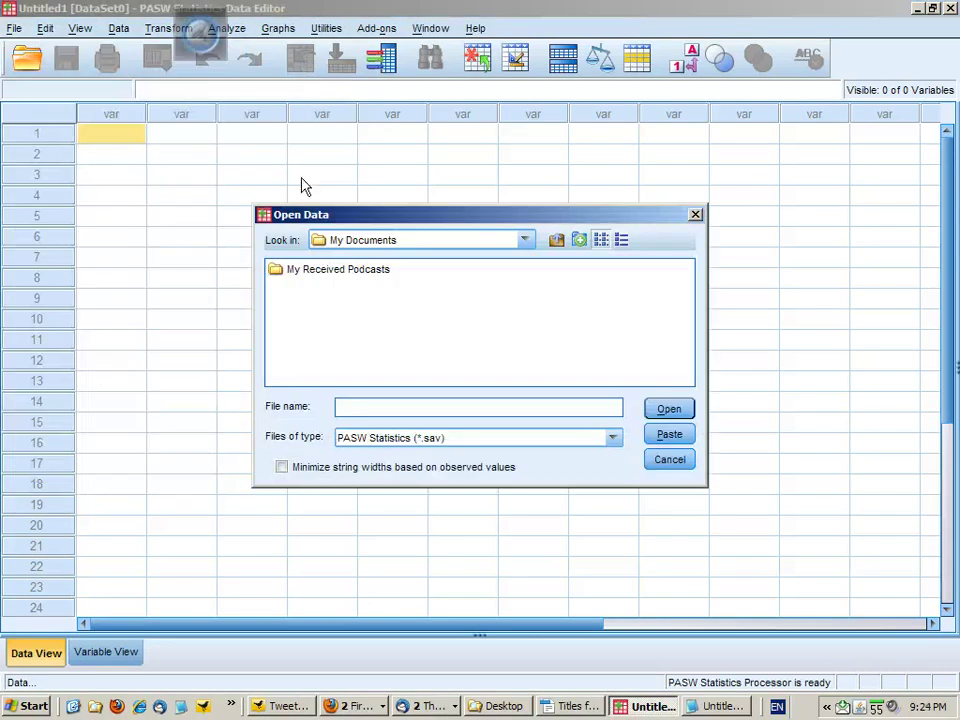
click(360, 242)
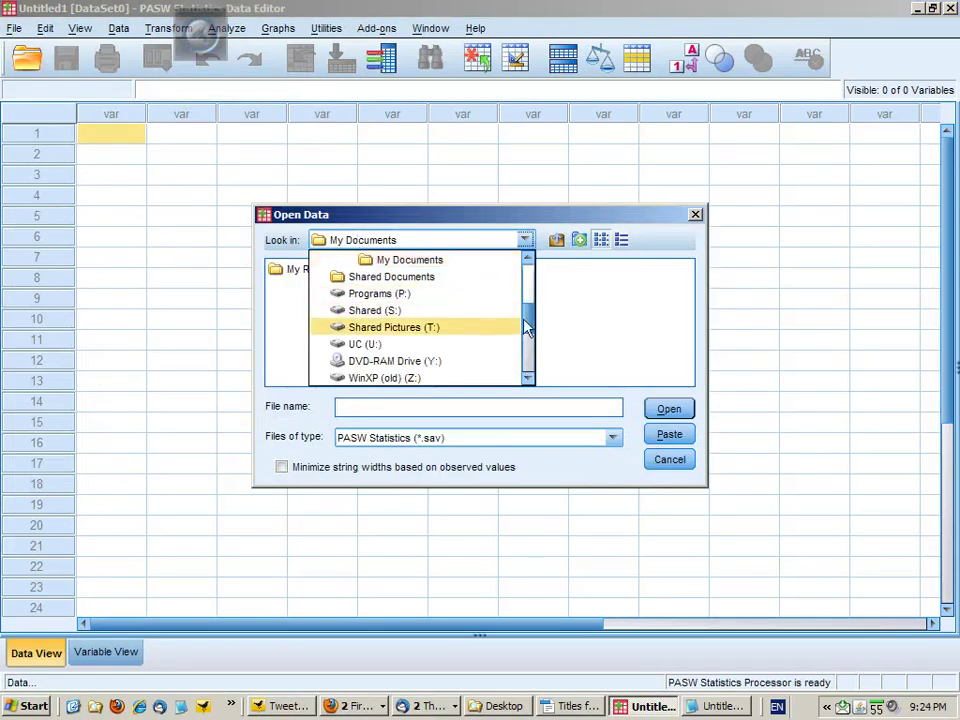
drag(533, 331, 522, 253)
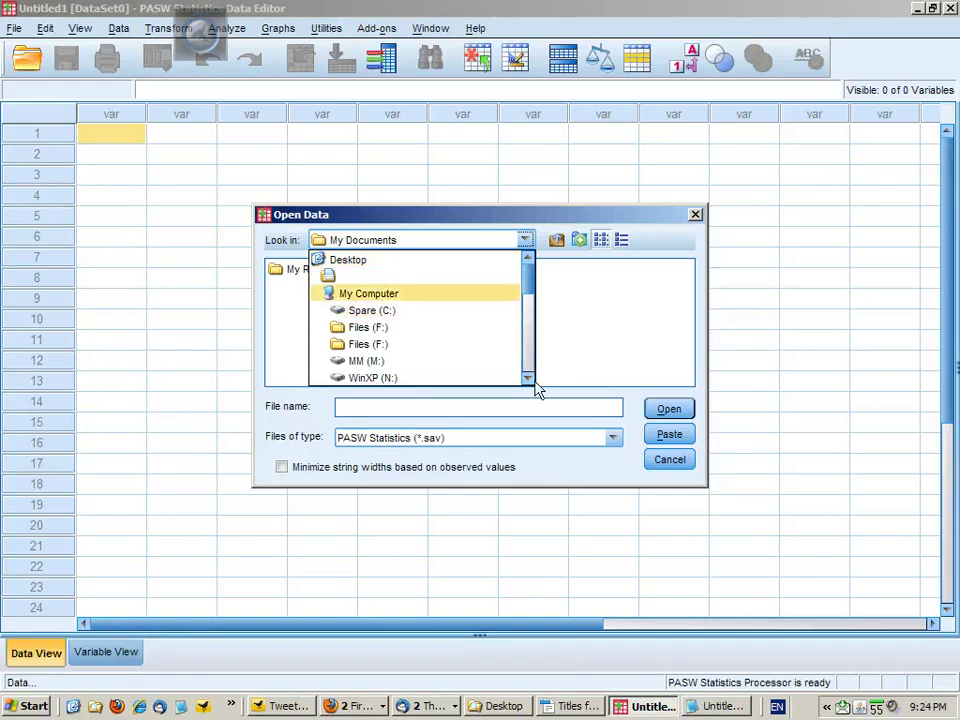
scroll(540, 388, down, 4)
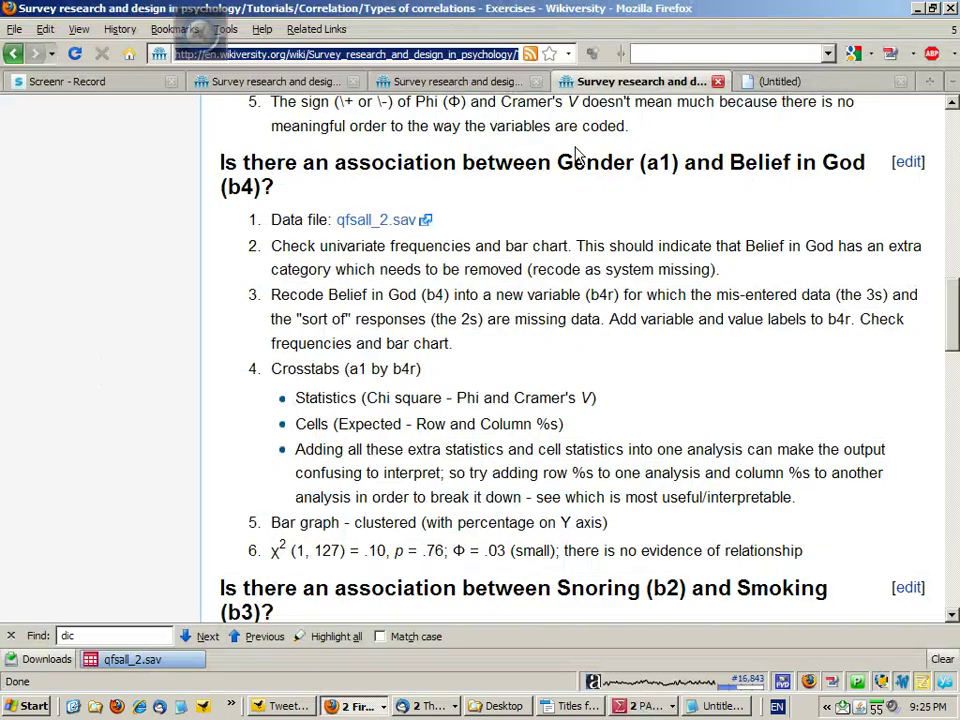
- Highlight Gender (a1) and the univariate-frequencies step, then bring up the qfsall_2.sav Data Editor
drag(557, 162, 268, 186)
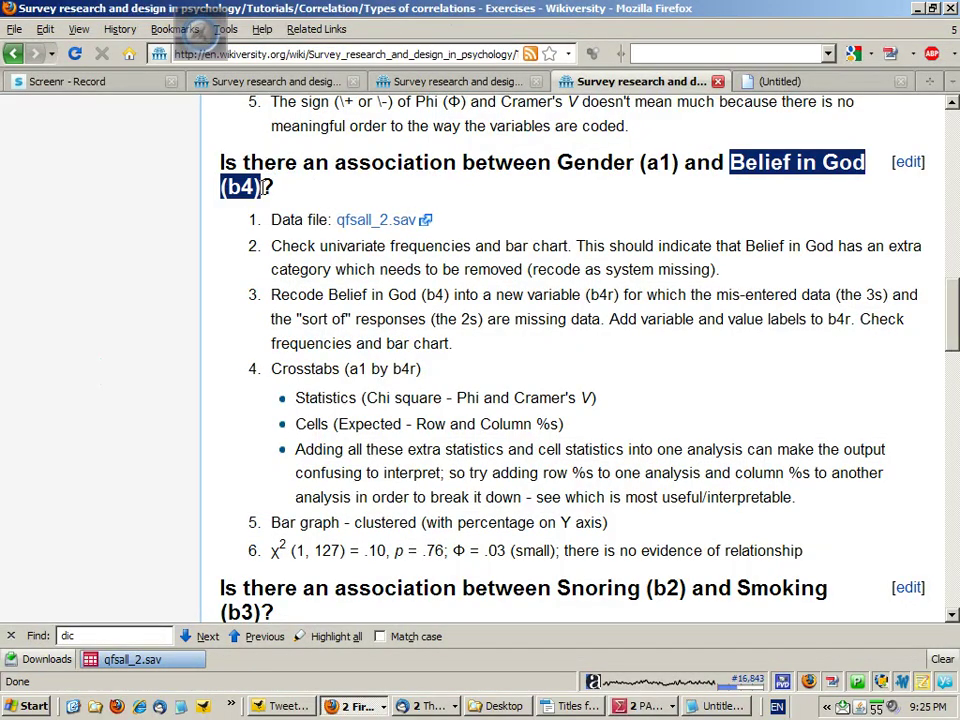
drag(273, 247, 572, 247)
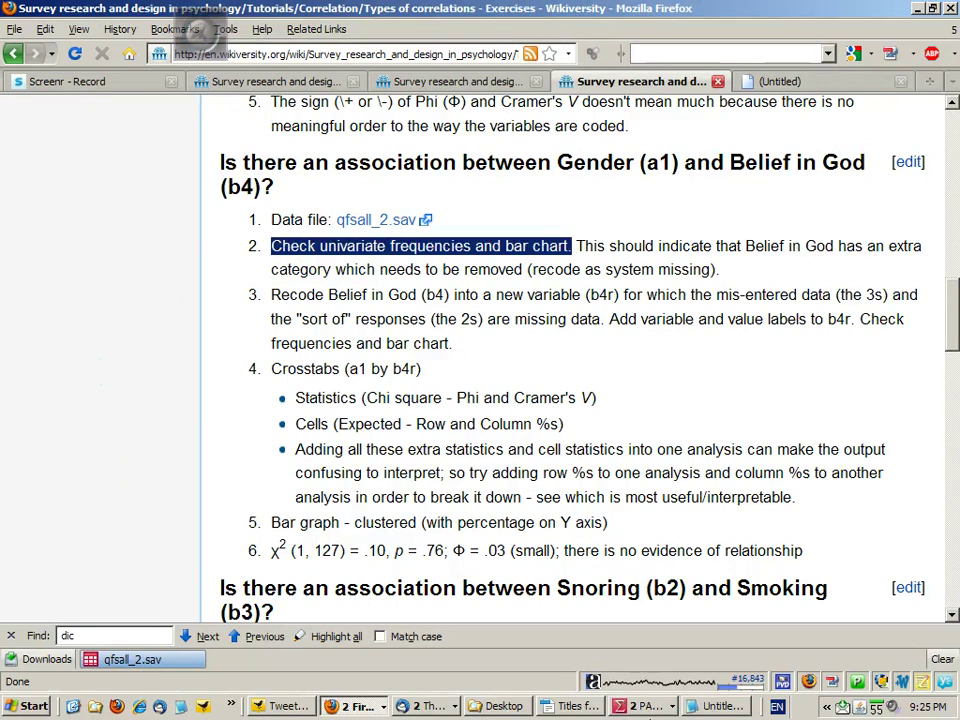
click(640, 706)
click(655, 665)
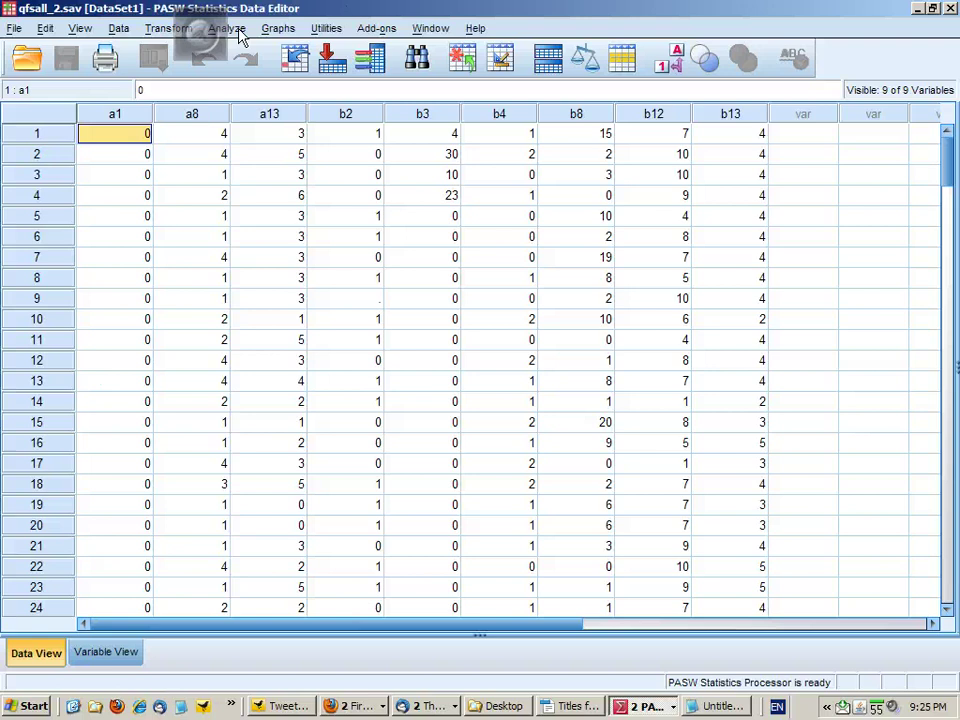
- Set up a Frequencies analysis of Gender and Do you believe in god?
click(240, 35)
mouse_move(272, 76)
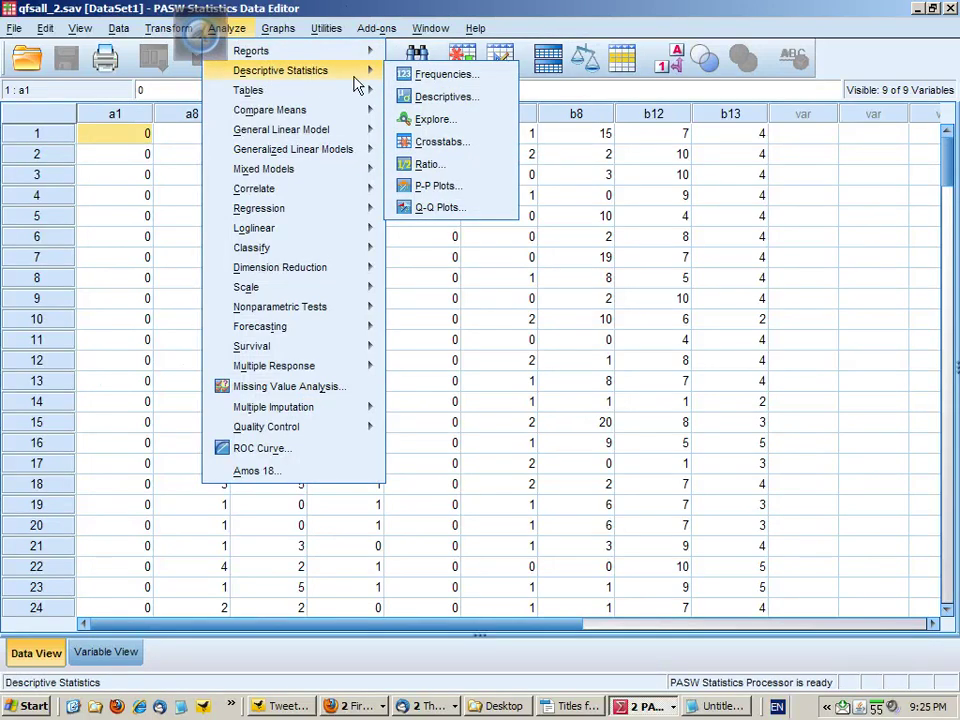
click(441, 76)
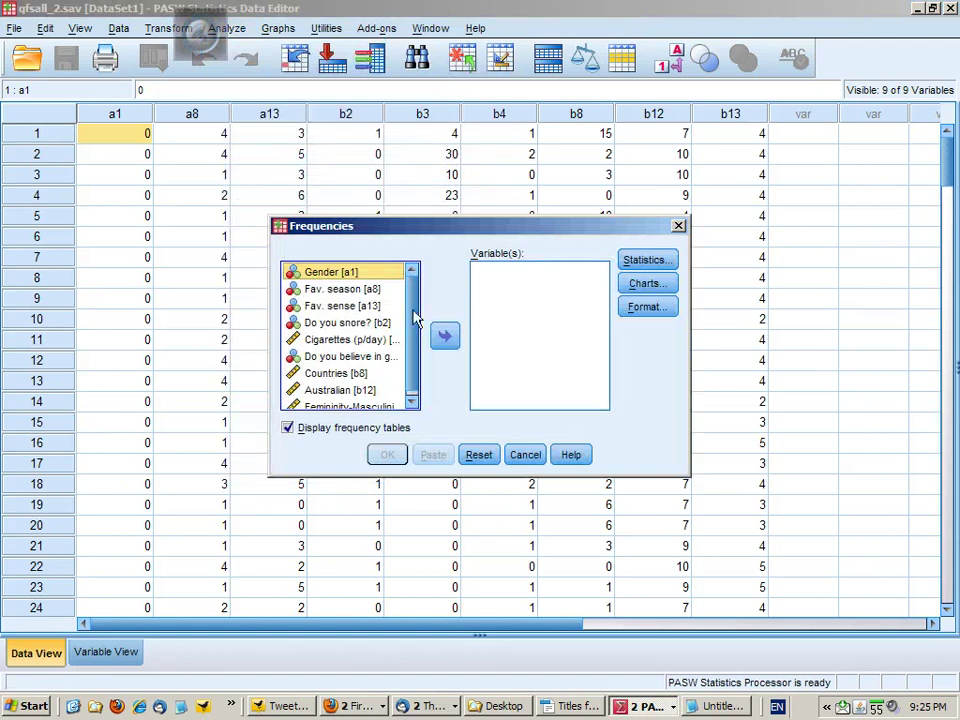
click(446, 338)
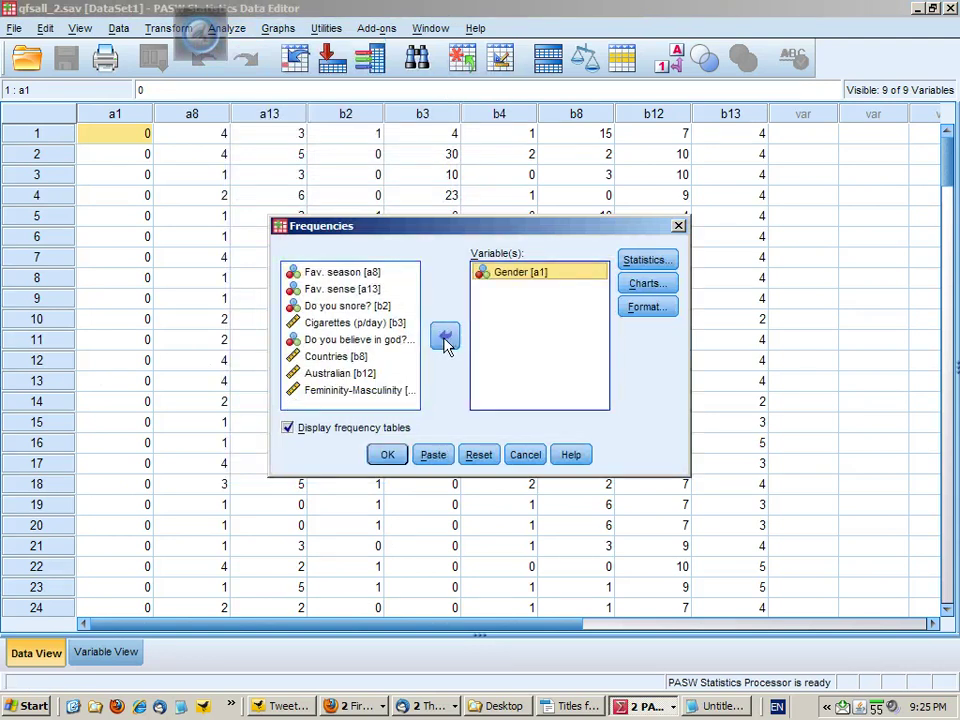
click(325, 339)
click(445, 338)
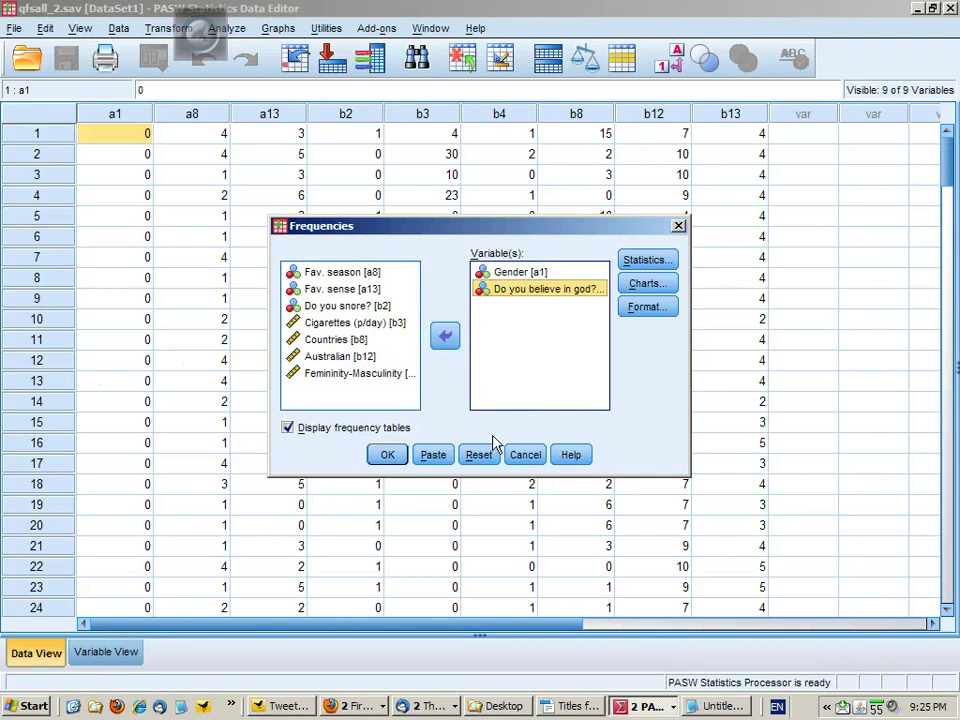
- Request bar charts showing percentages and paste the Frequencies syntax
click(645, 284)
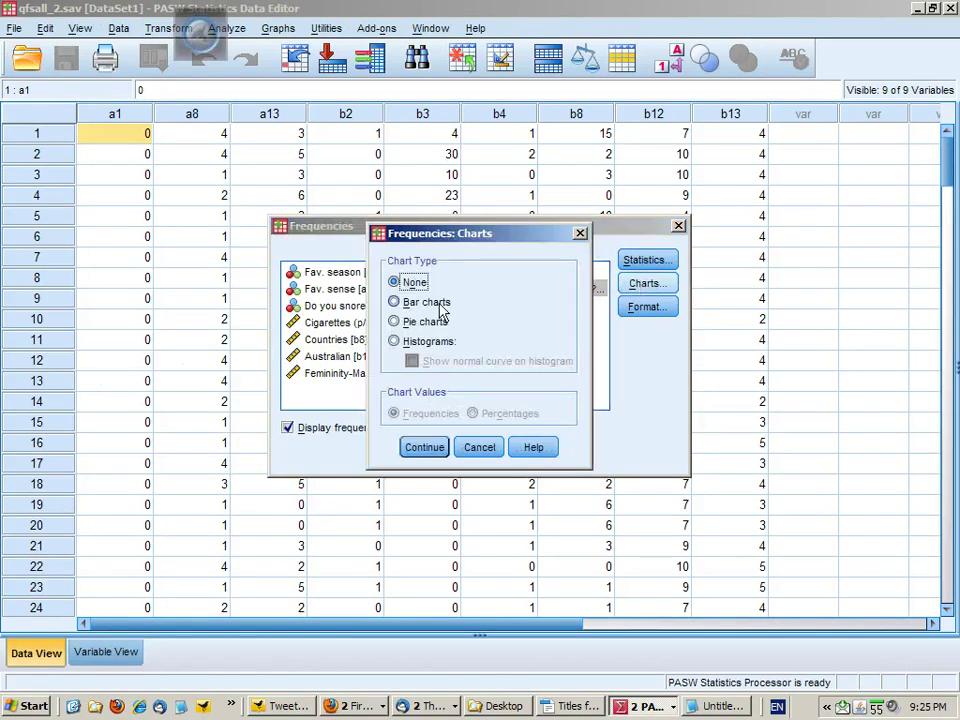
click(394, 301)
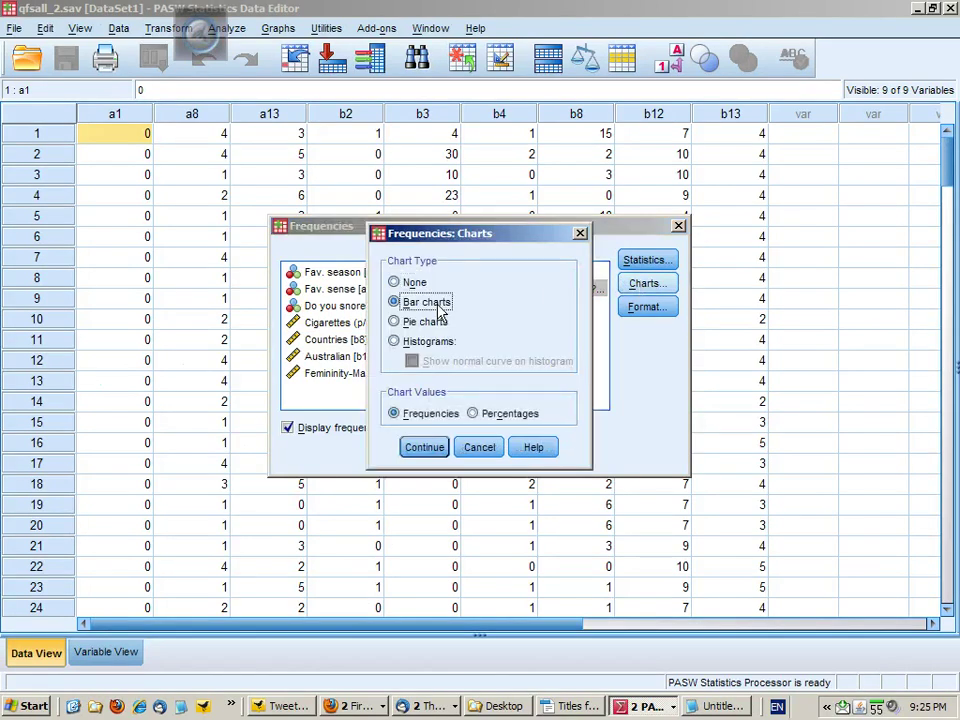
click(474, 421)
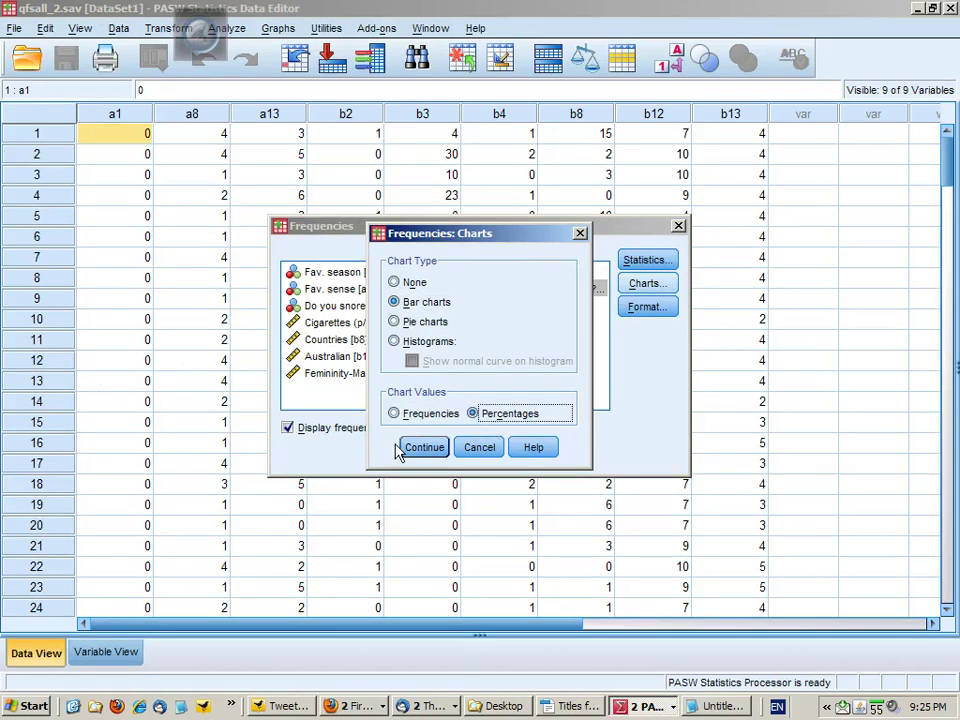
click(423, 449)
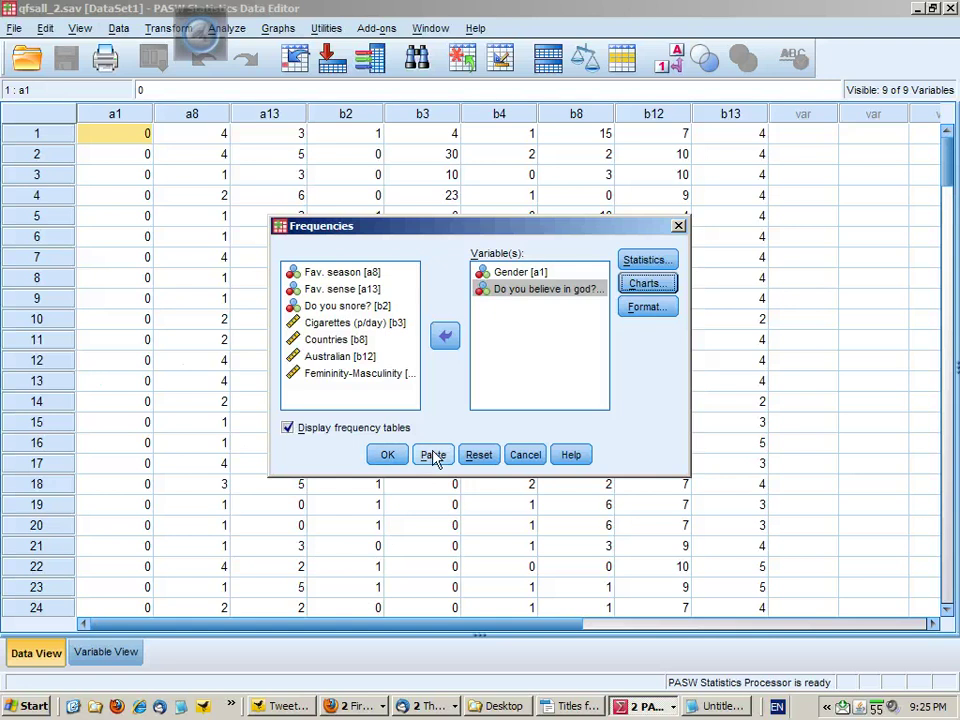
click(433, 456)
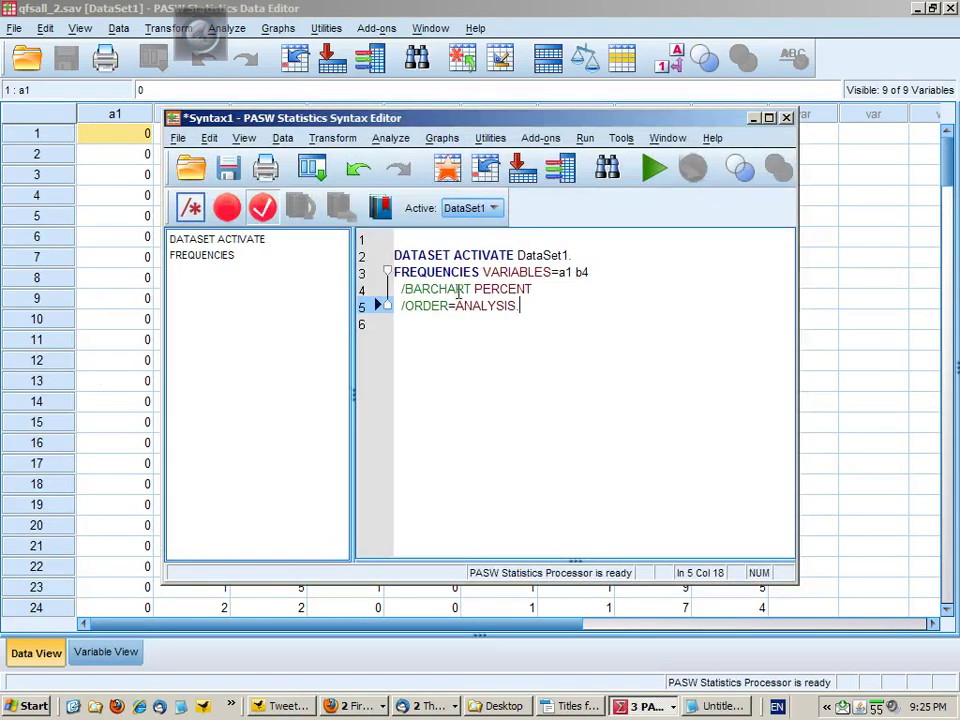
- Run the frequencies syntax, review the belief-in-God percent bar chart, then open the Date and Time Wizard
click(654, 172)
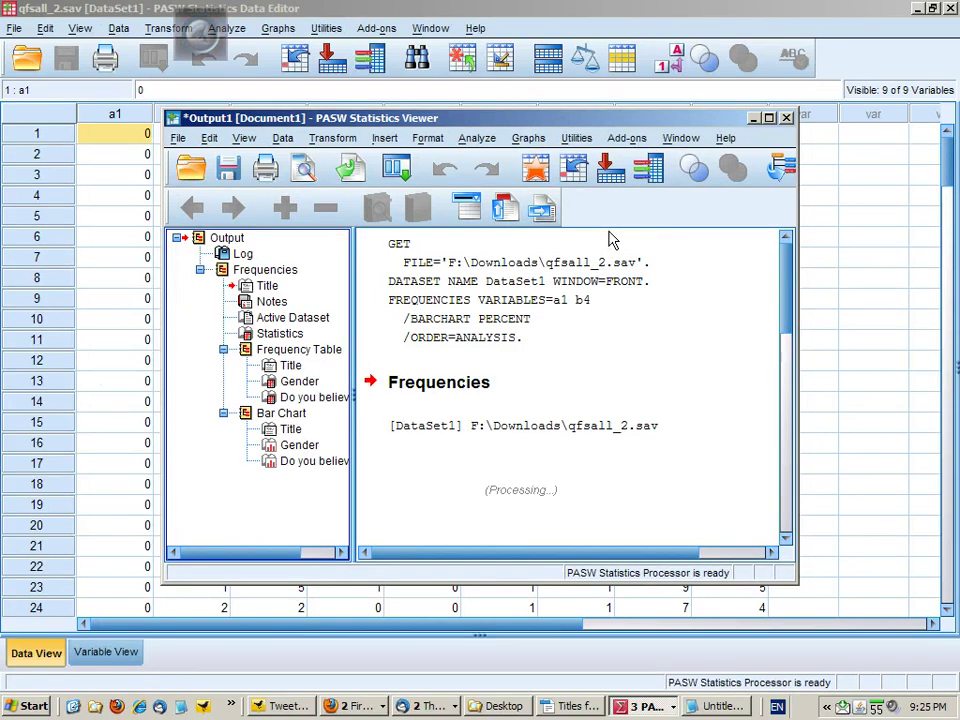
click(769, 118)
scroll(950, 388, down, 2)
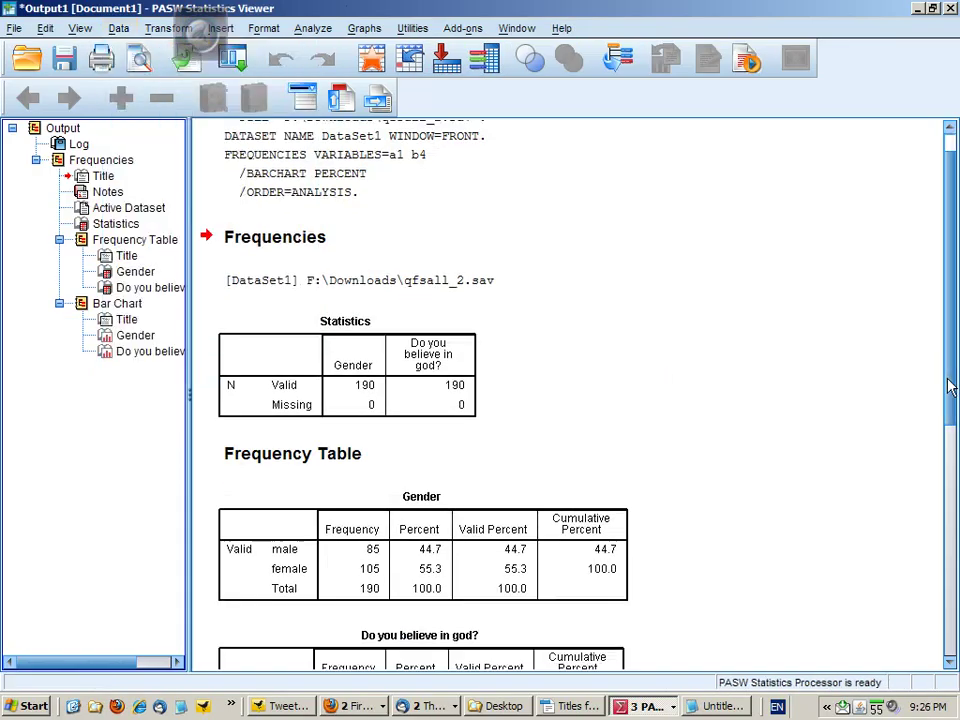
drag(950, 388, 945, 612)
click(703, 598)
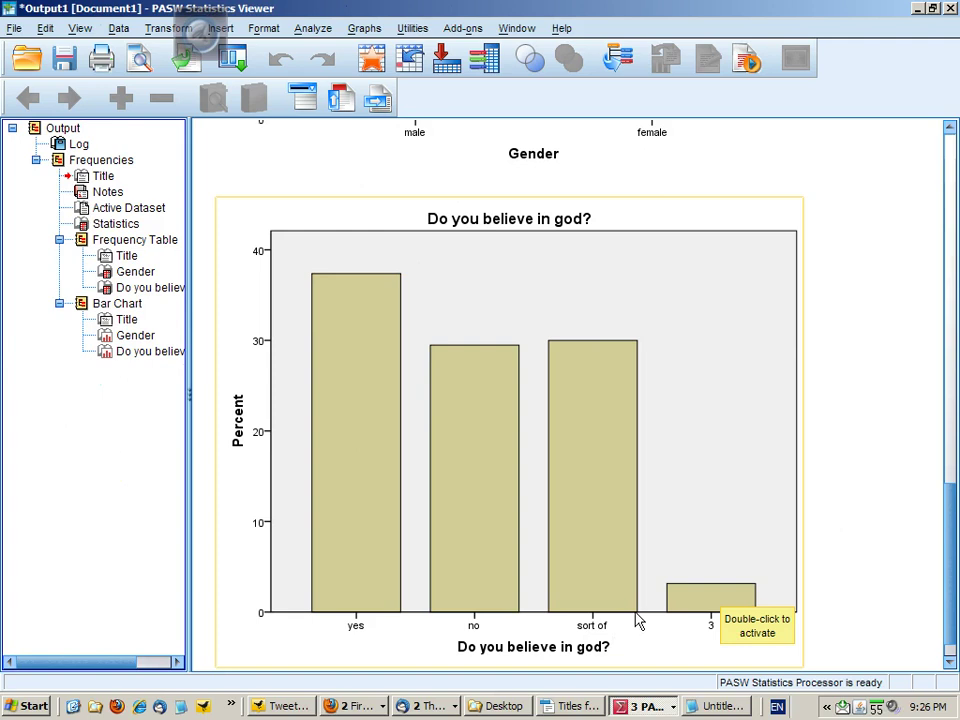
click(169, 28)
click(210, 265)
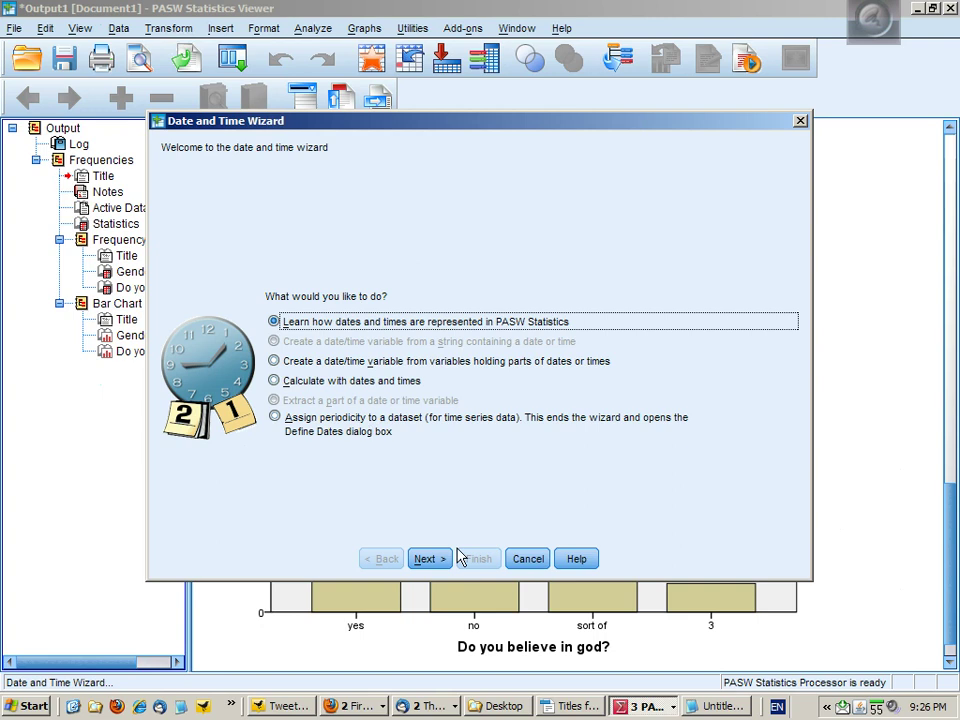
- Cancel the Date and Time Wizard and reopen the Transform menu at Recode into Different Variables
click(541, 562)
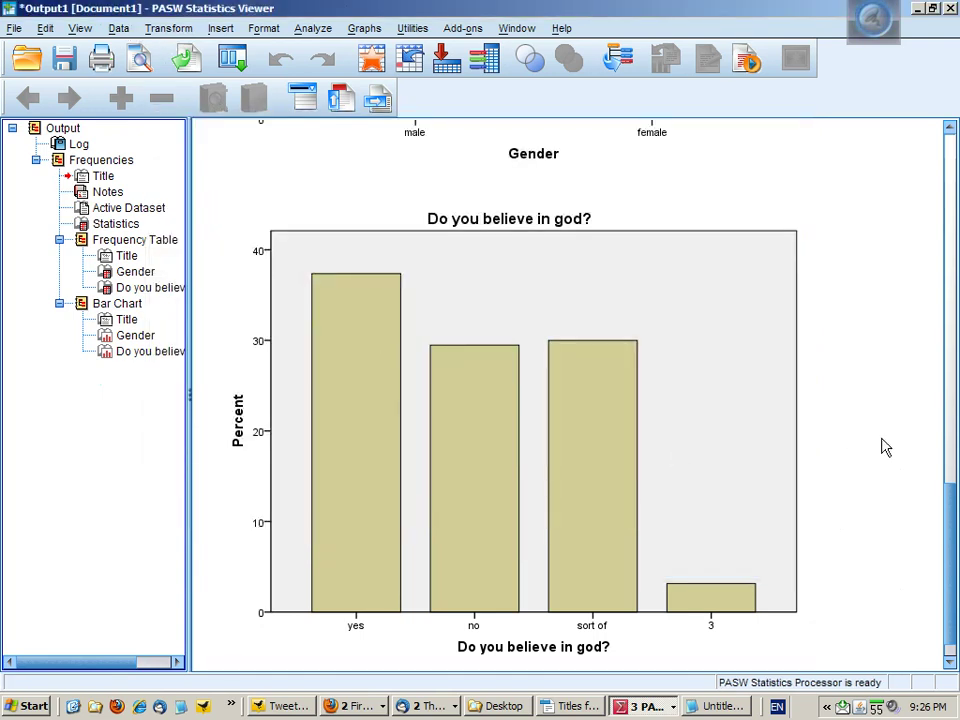
key(alt+d)
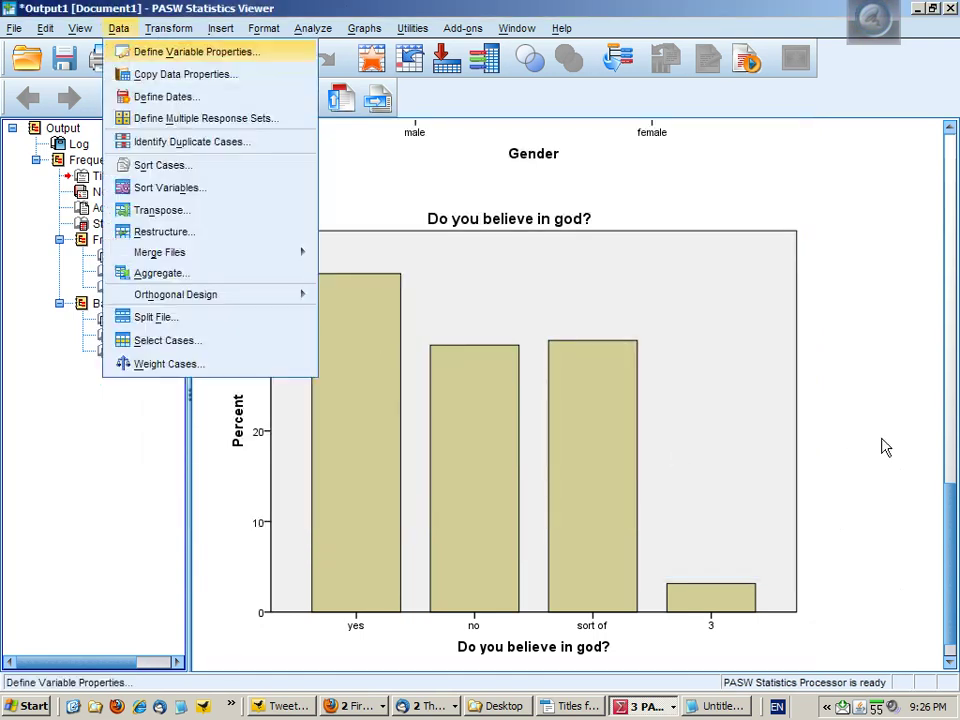
click(160, 33)
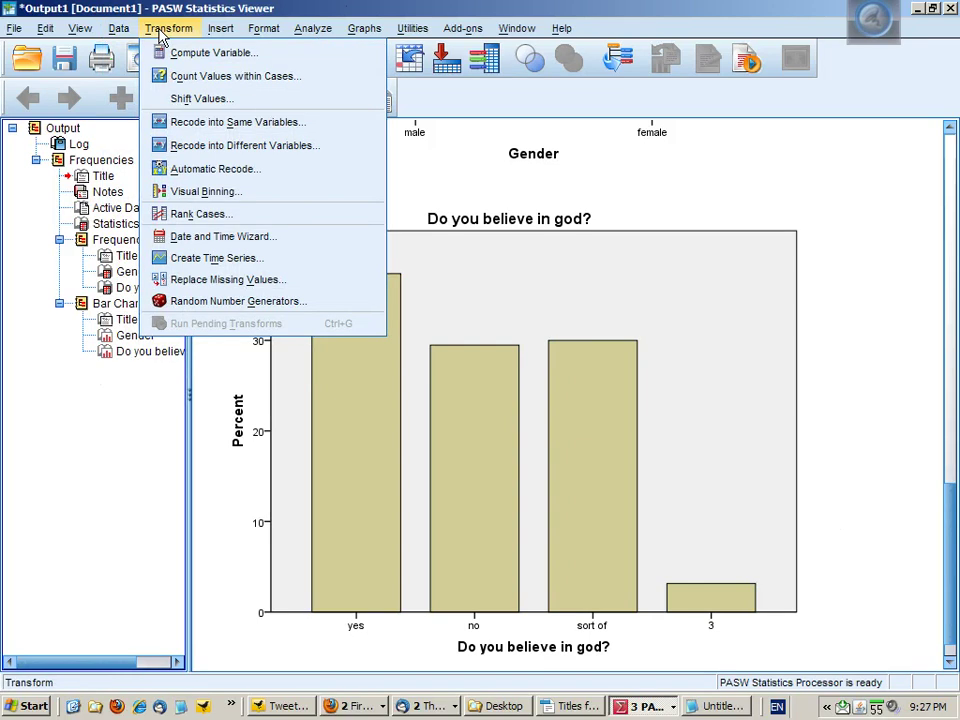
mouse_move(129, 31)
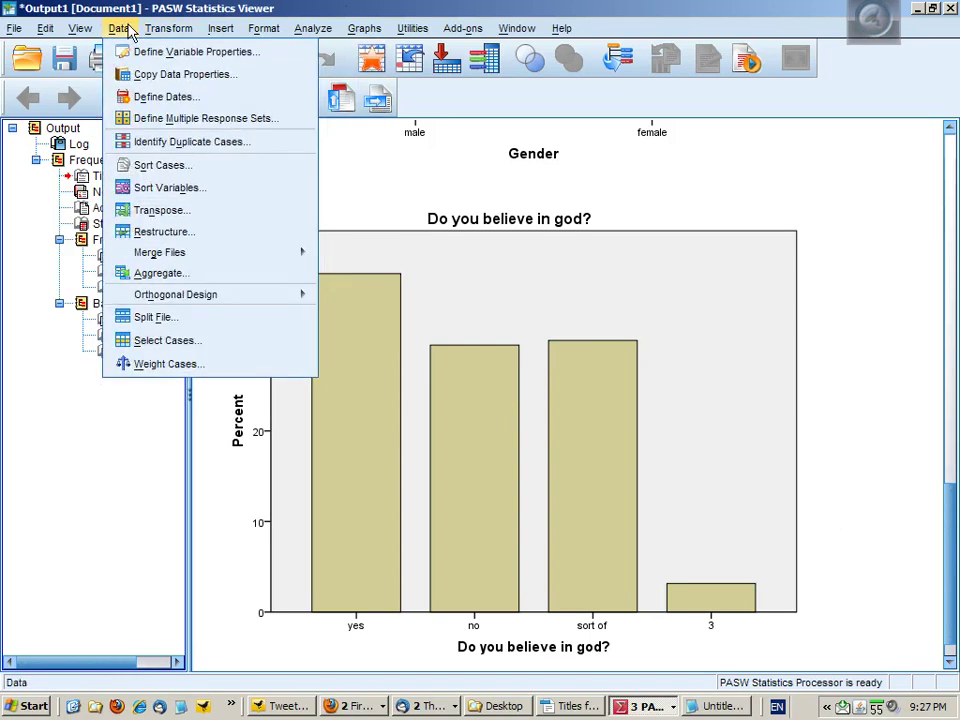
mouse_move(175, 36)
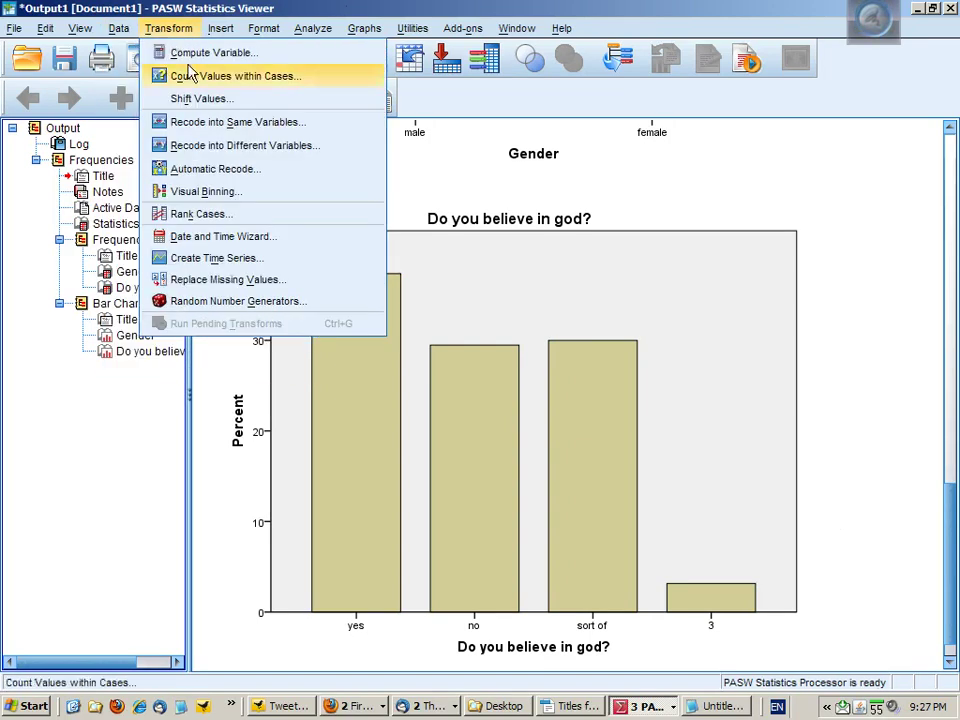
- Recode b4 into a different variable with output name b4r and label 'God (recoded)'
click(233, 152)
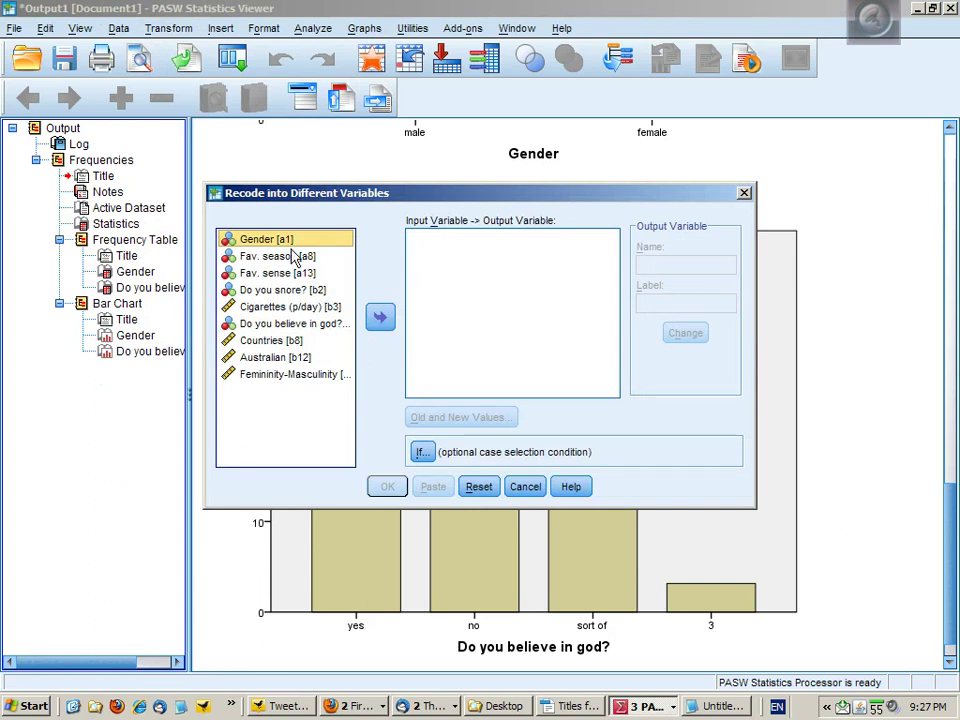
click(300, 323)
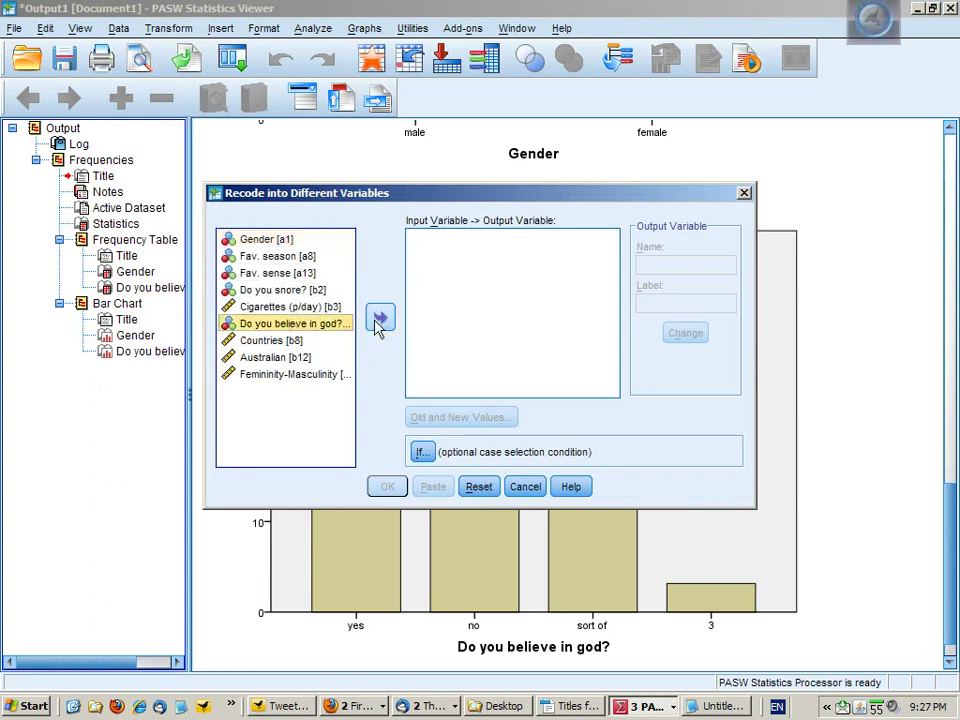
click(378, 327)
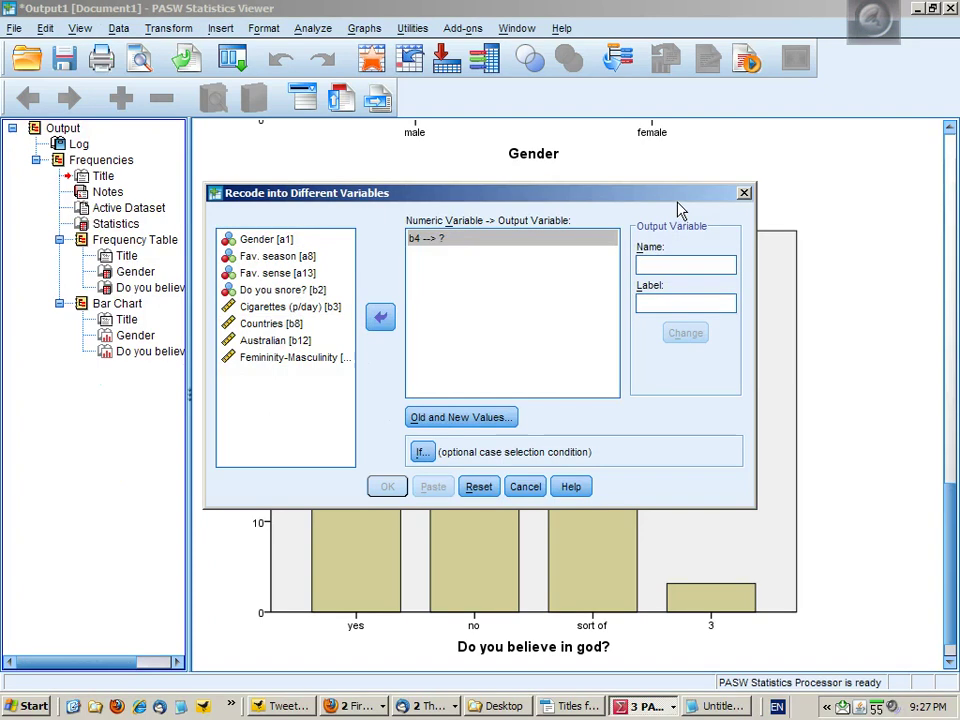
text(b4r)
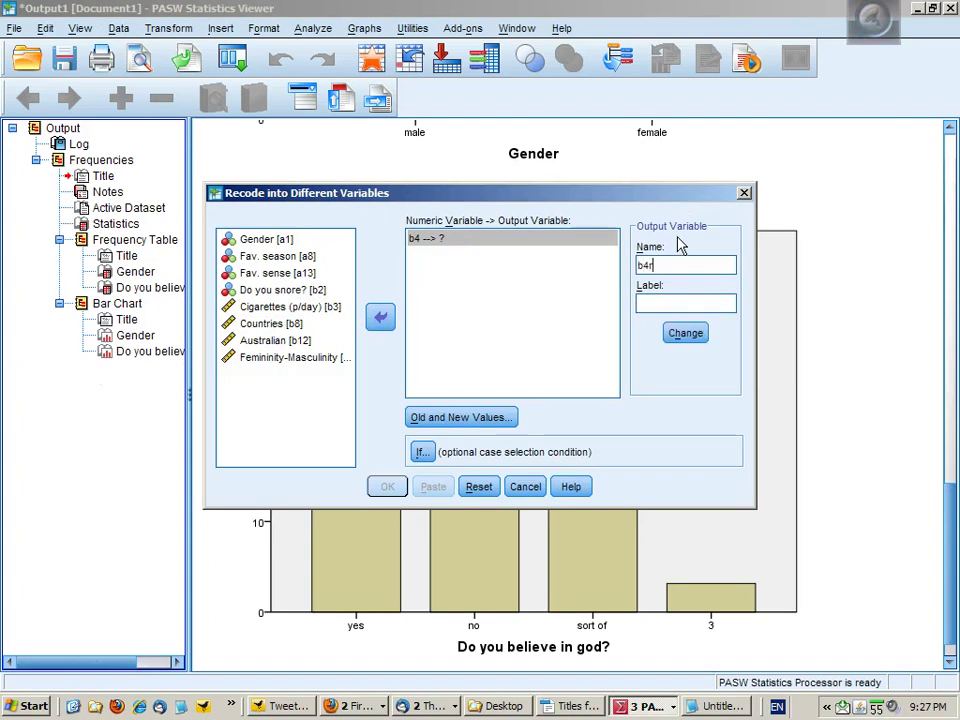
click(686, 336)
click(679, 307)
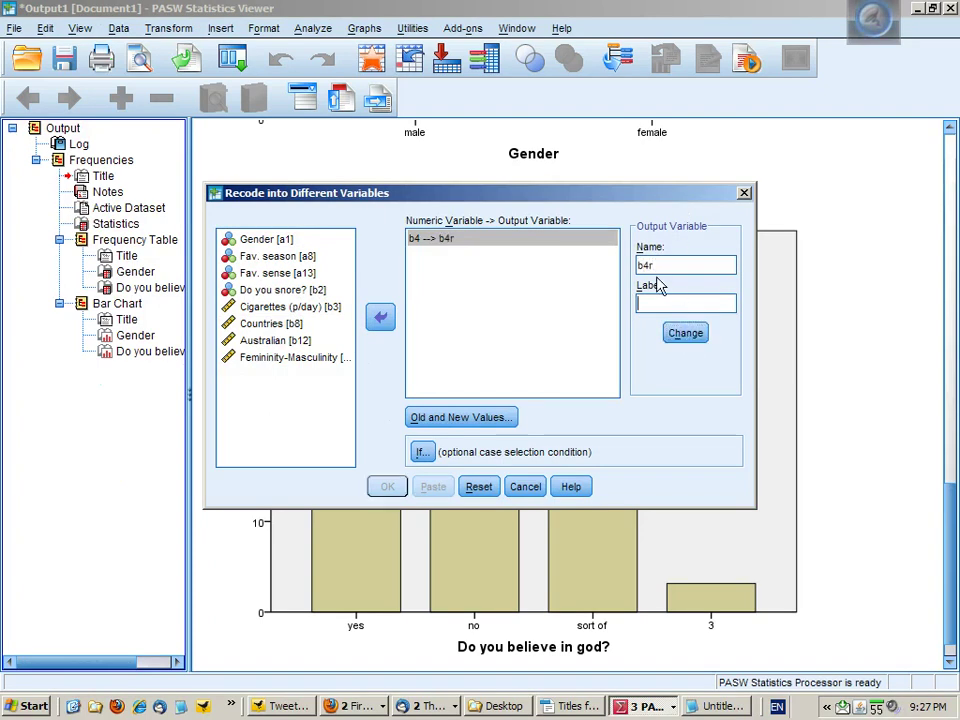
text(God (recoded)
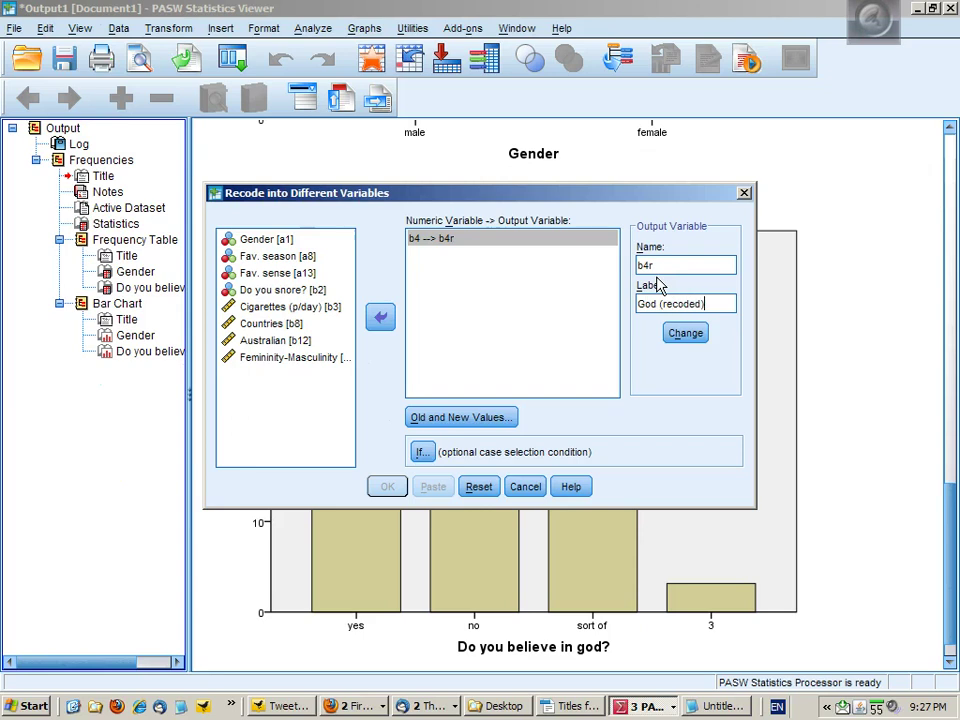
click(678, 335)
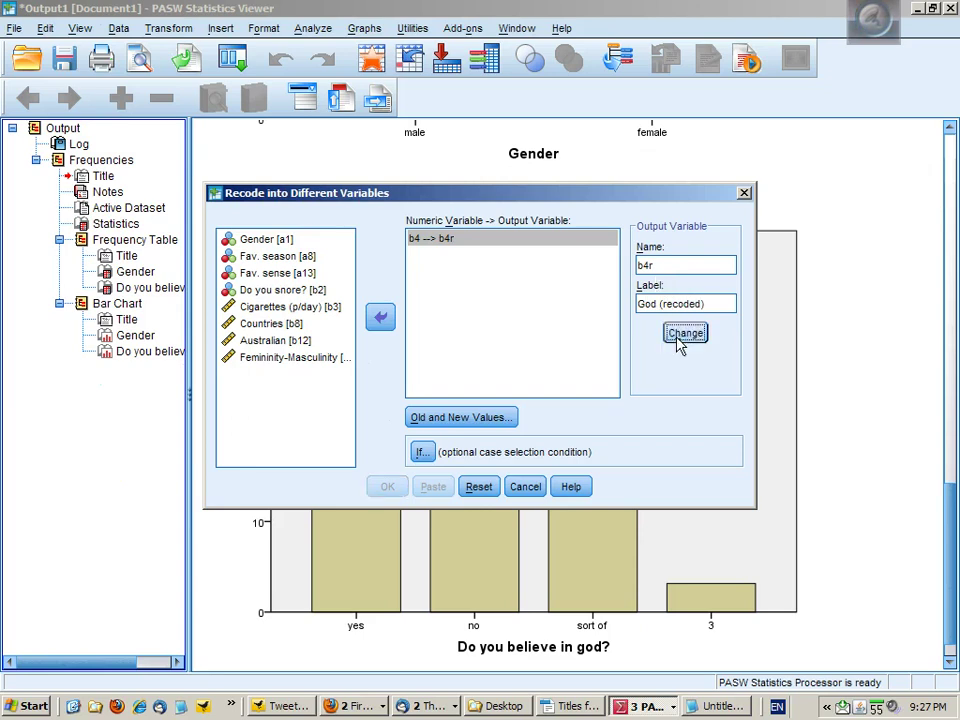
- In Old and New Values, map old value 0 to 0 and 1 to 1
click(485, 418)
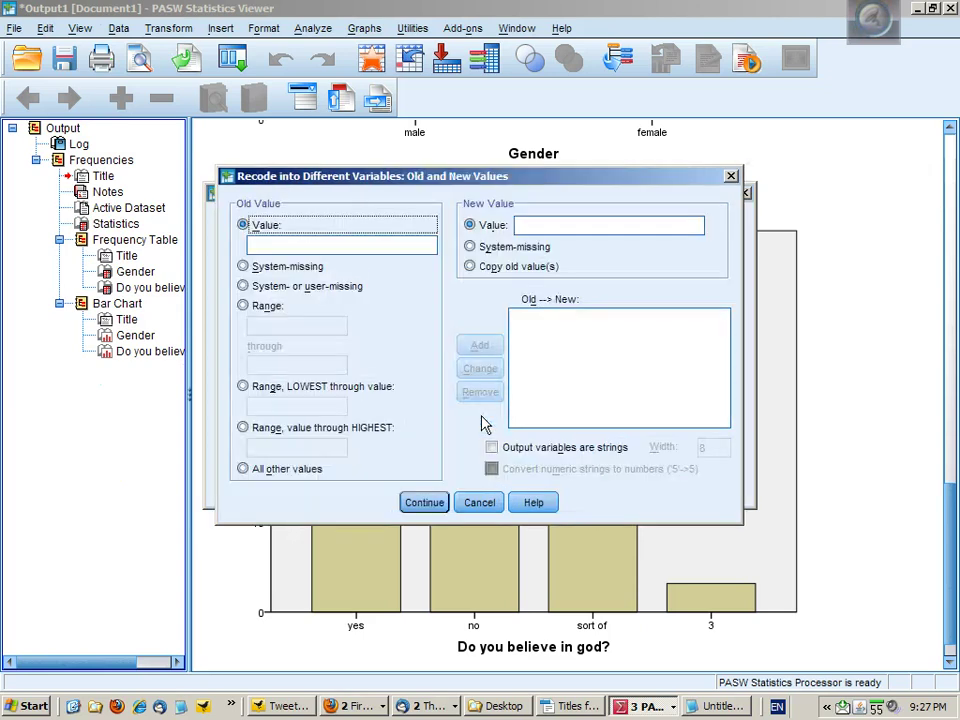
click(284, 246)
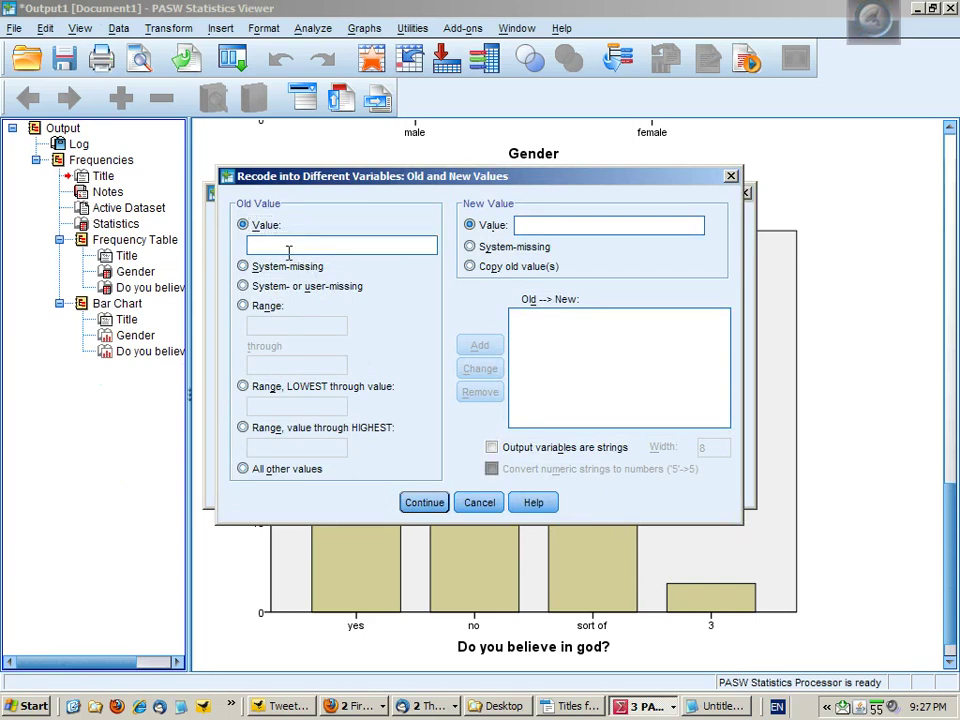
text(0)
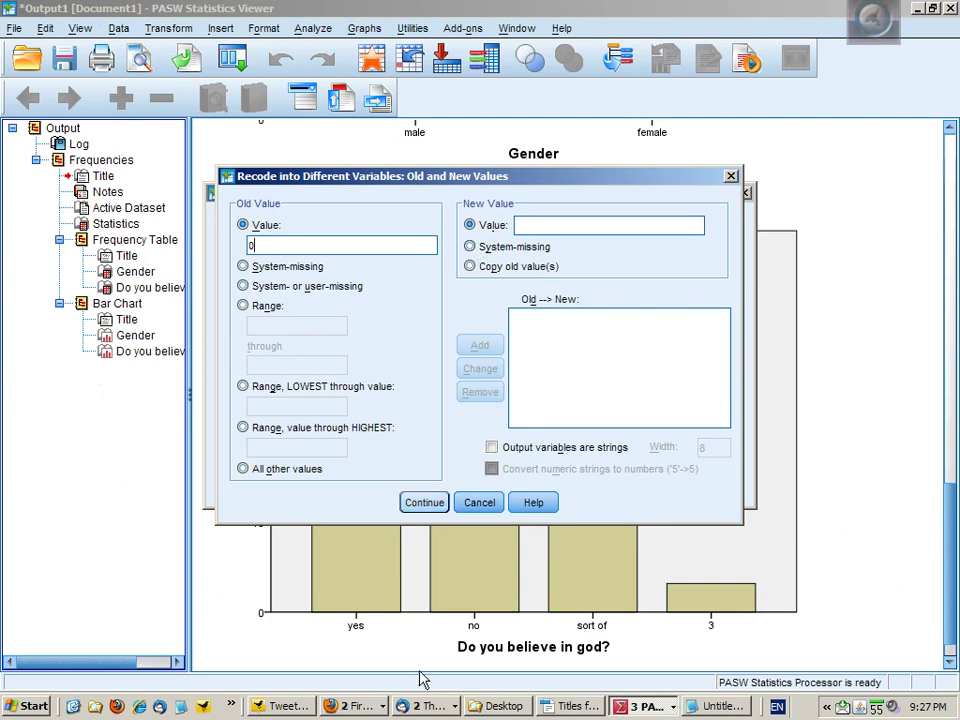
click(549, 224)
text(0)
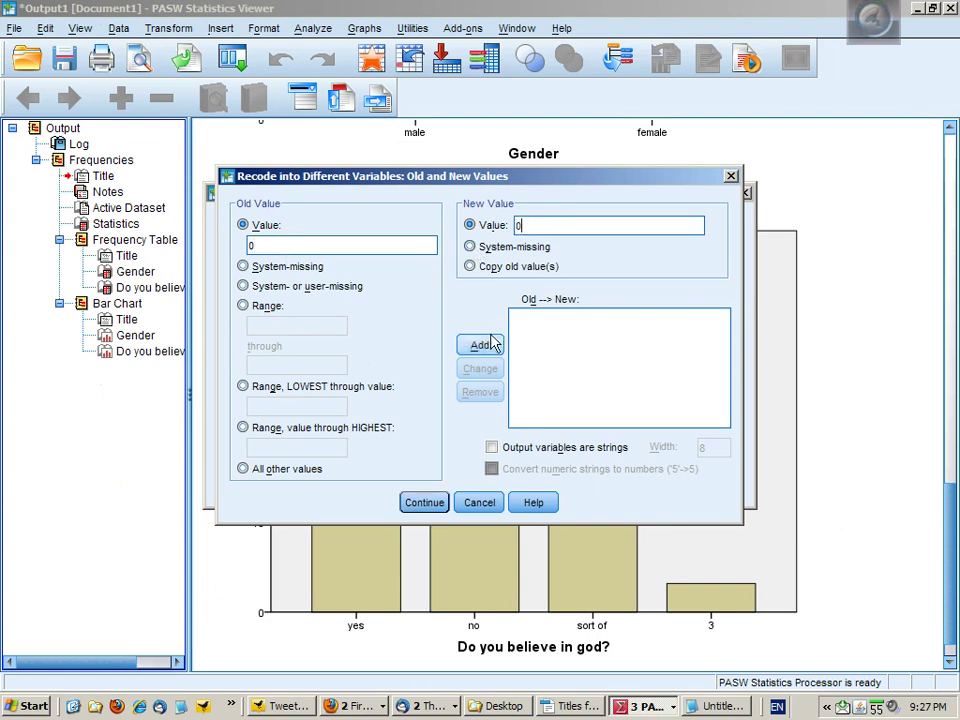
click(481, 345)
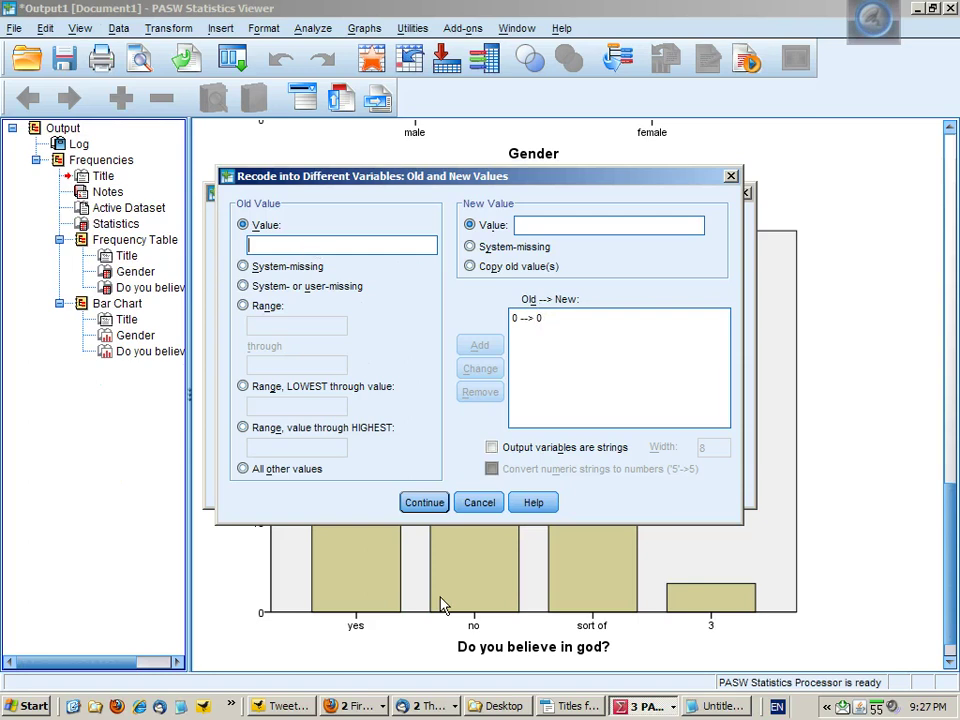
text(1)
click(538, 227)
text(1)
click(480, 346)
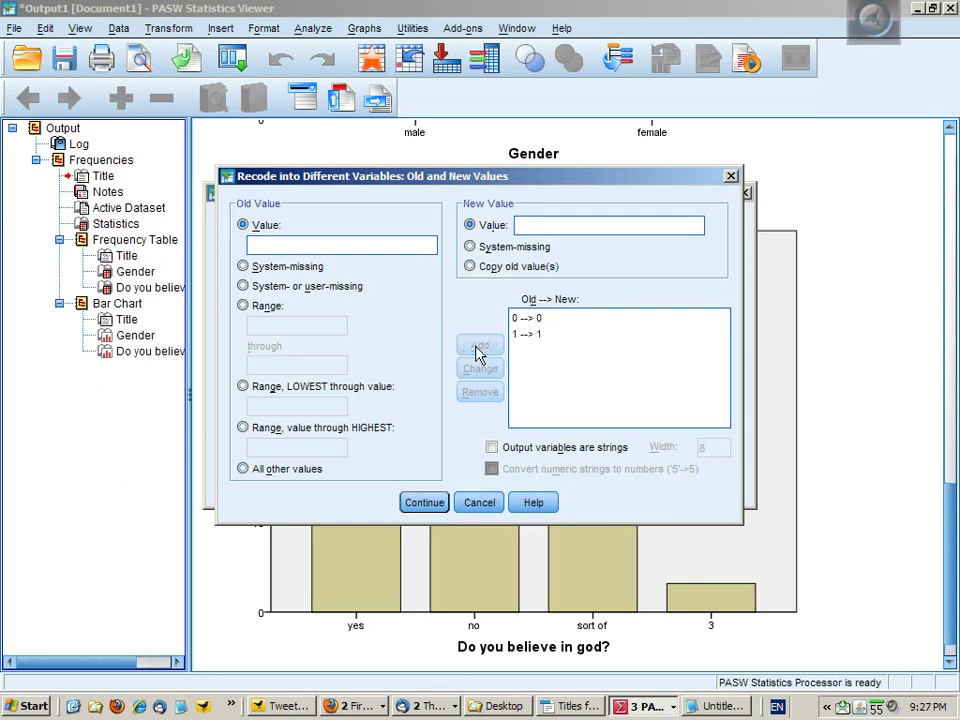
- Map old values 2 and 3 to system-missing and confirm the value mappings
click(262, 247)
text(2)
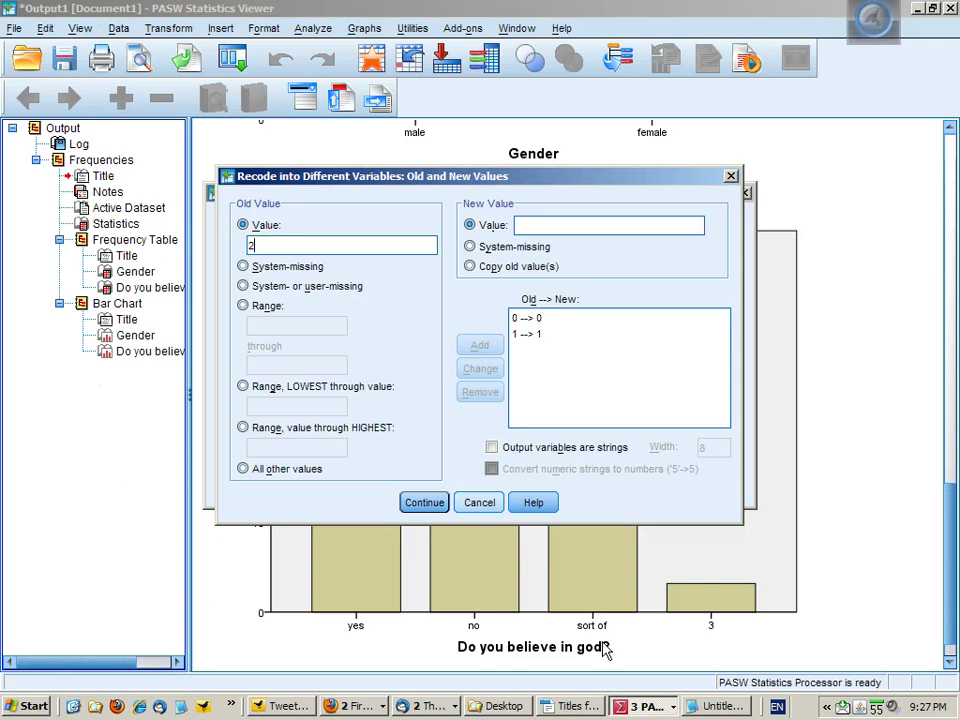
click(469, 247)
click(479, 349)
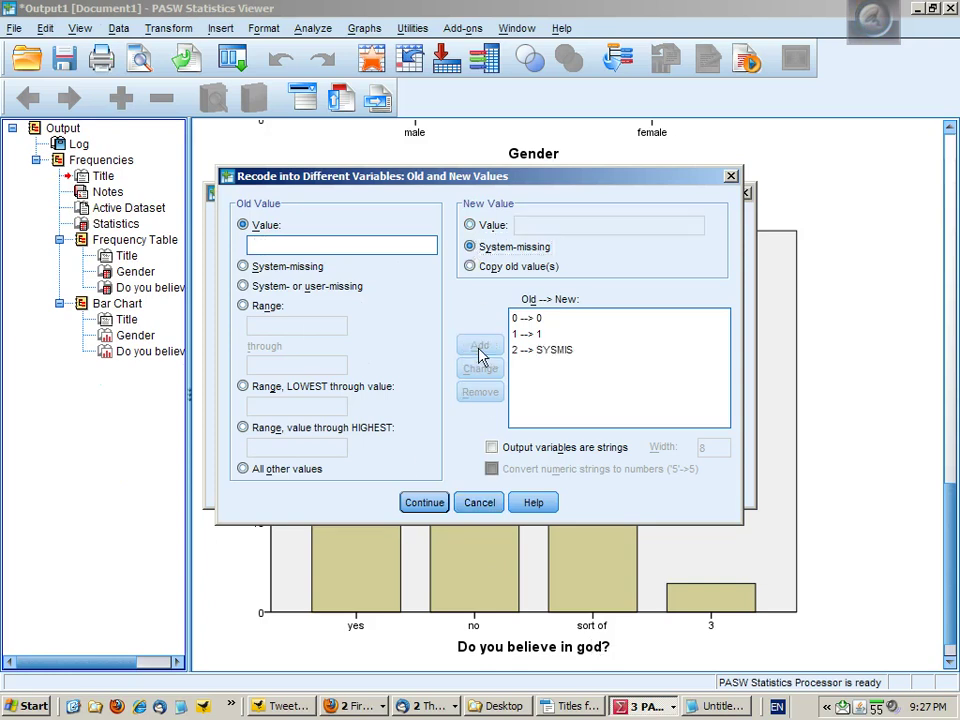
click(356, 267)
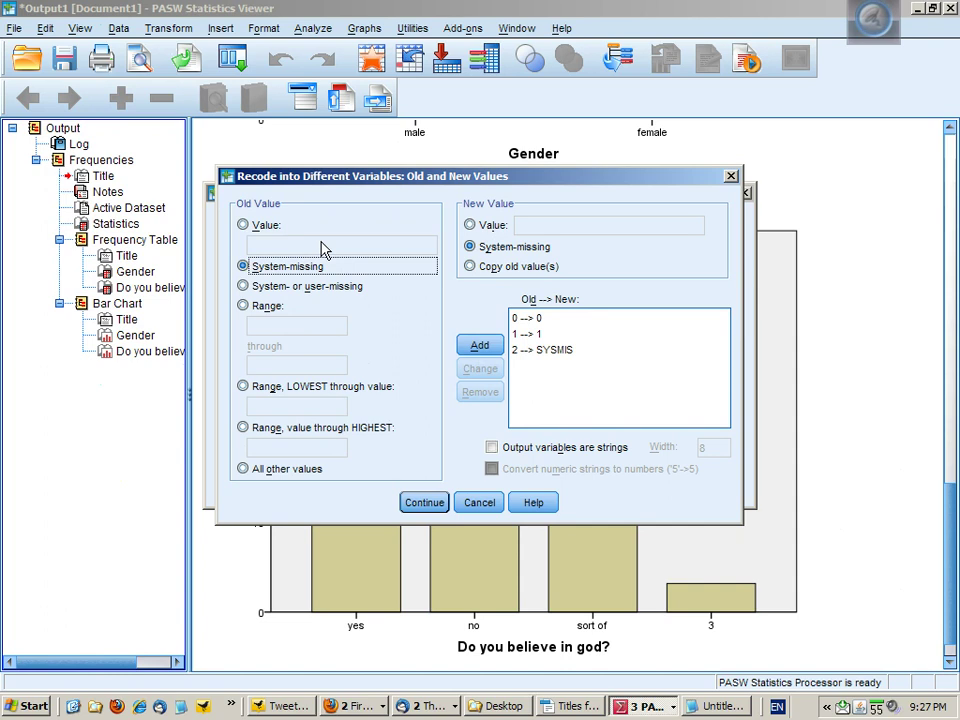
click(243, 225)
text(3)
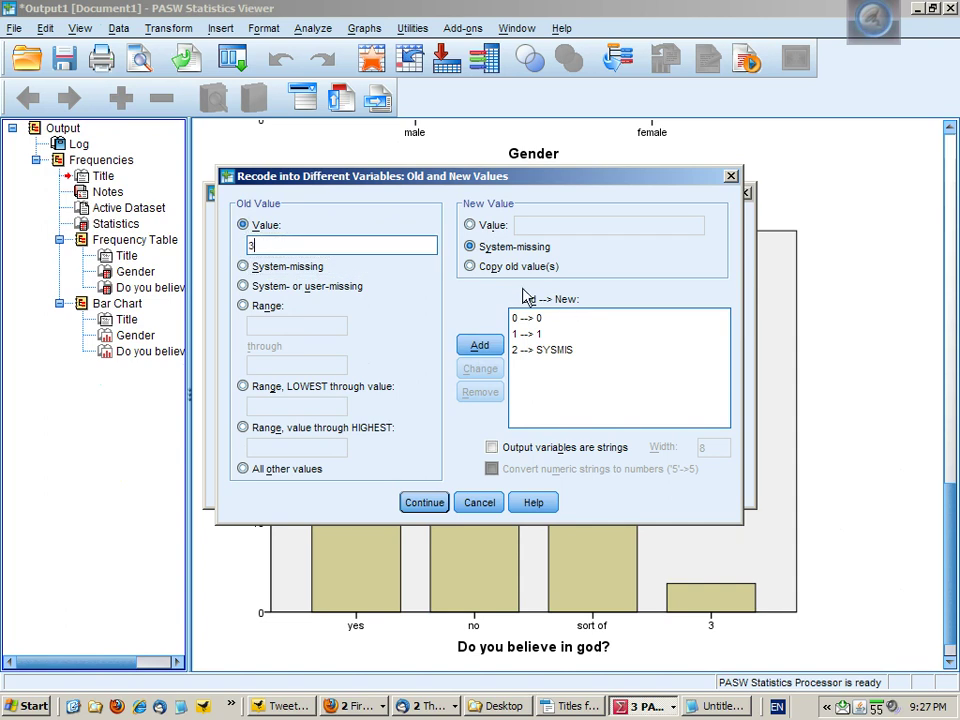
click(488, 345)
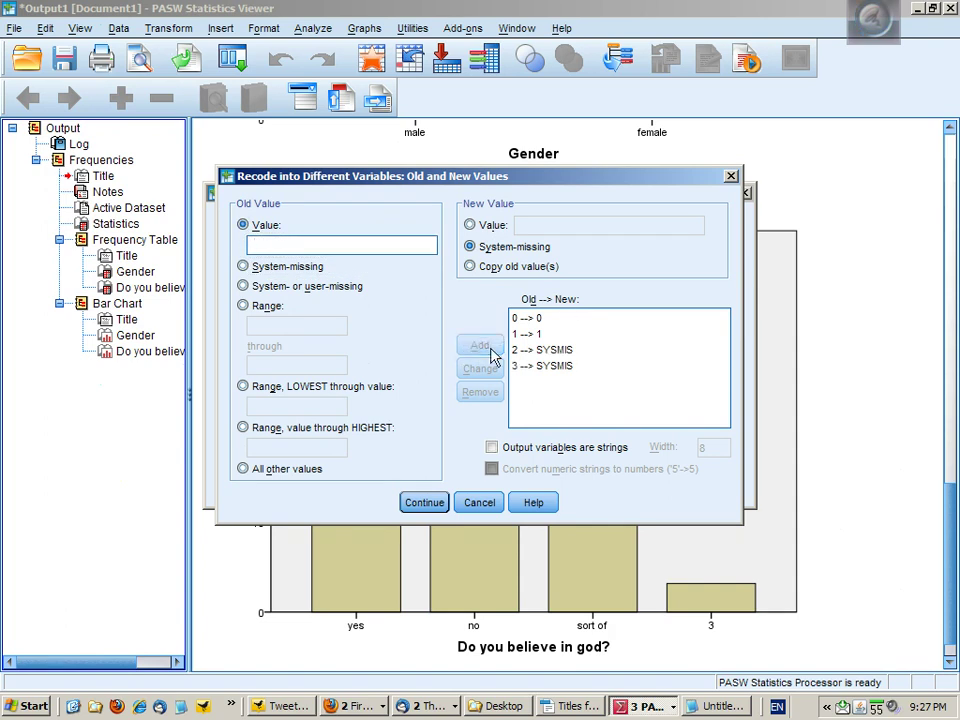
click(424, 503)
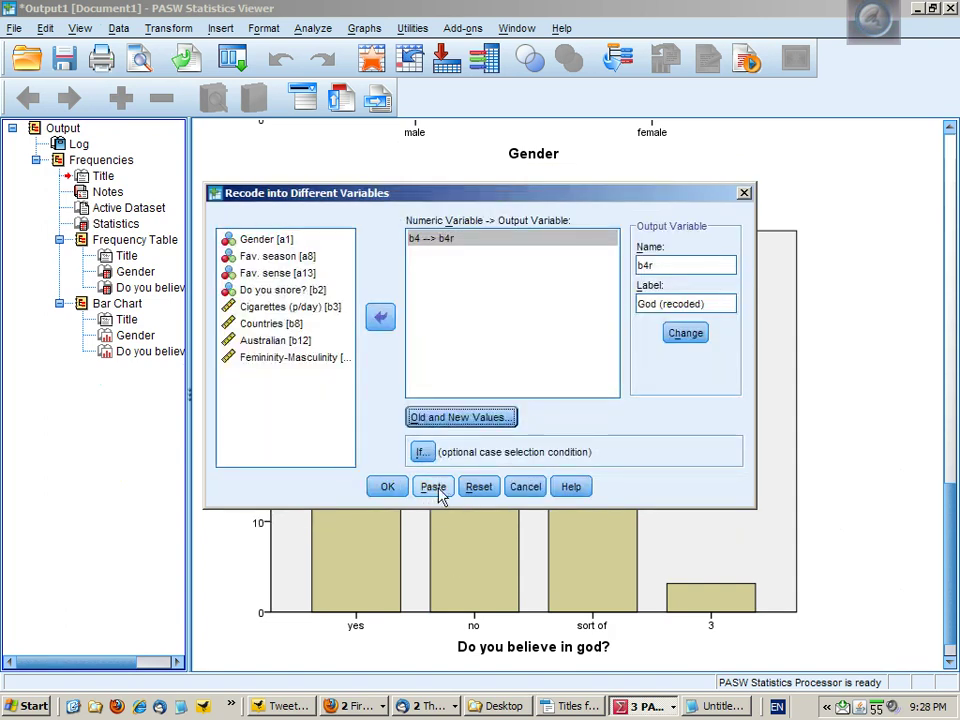
- Paste the RECODE b4 INTO b4r syntax into Syntax1, run the RECODE–EXECUTE lines, and return to the data
click(438, 490)
click(517, 28)
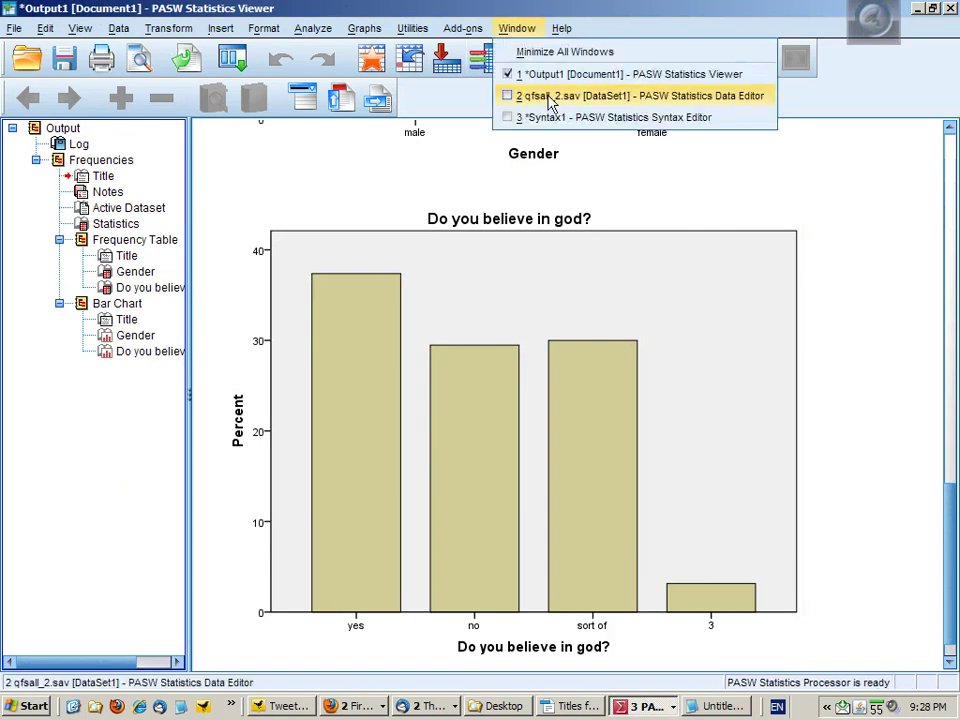
click(549, 116)
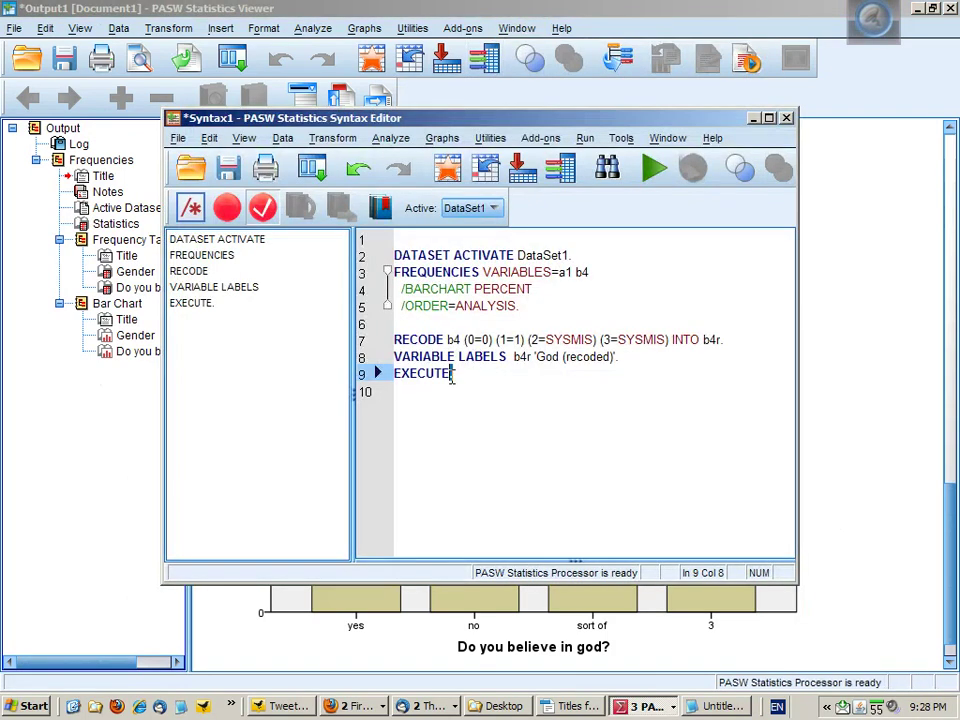
drag(455, 373, 393, 340)
click(655, 170)
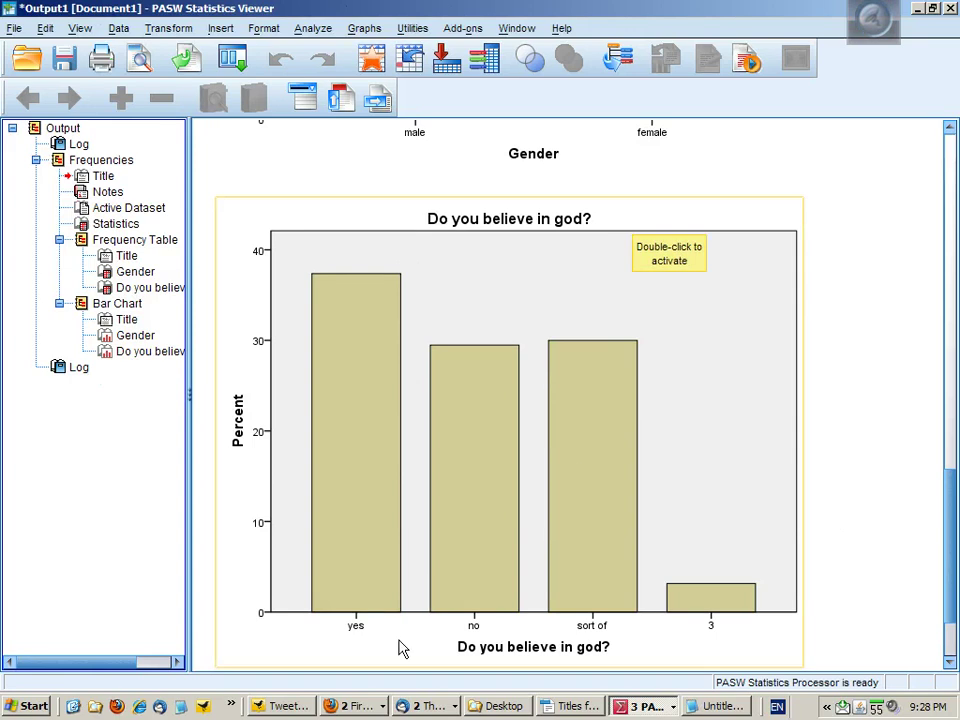
click(648, 706)
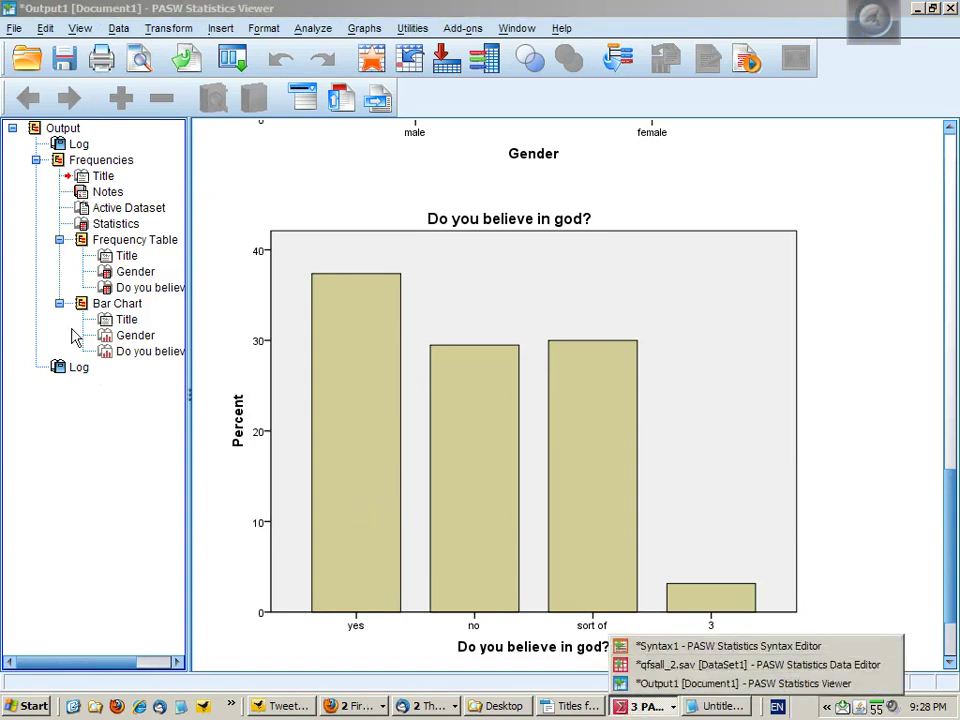
click(517, 28)
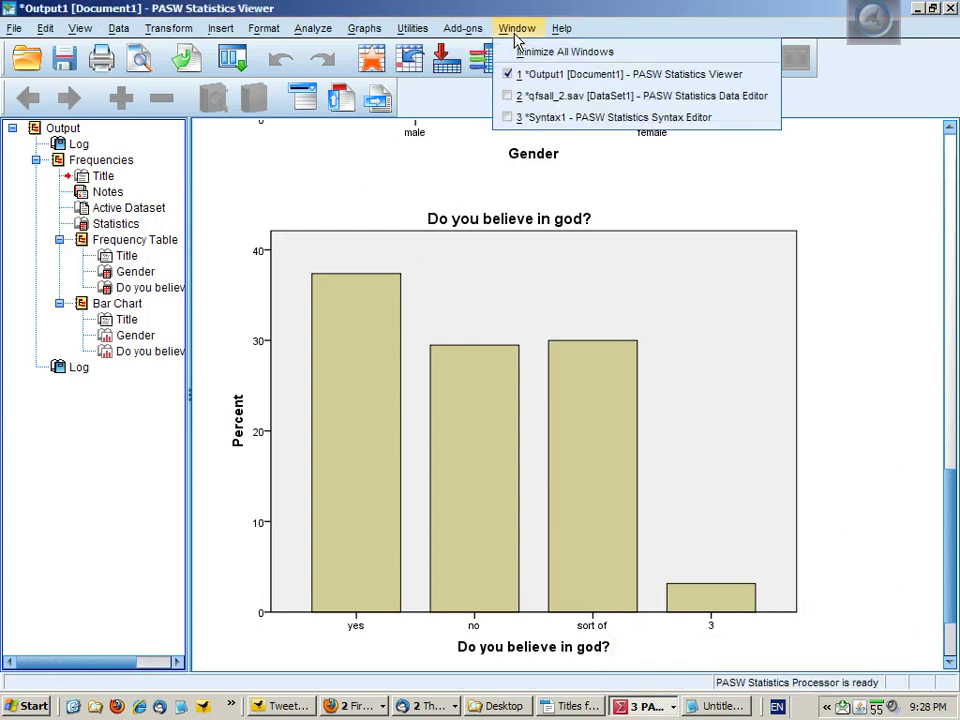
- Copy b4's yes/no value labels onto the new b4r variable in Variable View
click(520, 96)
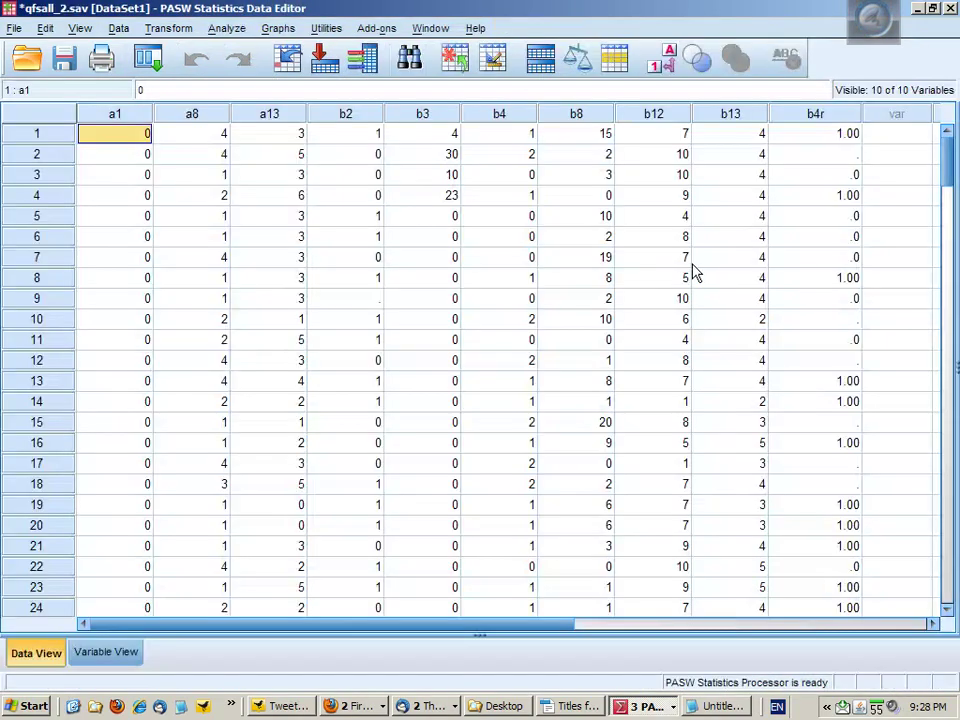
click(815, 113)
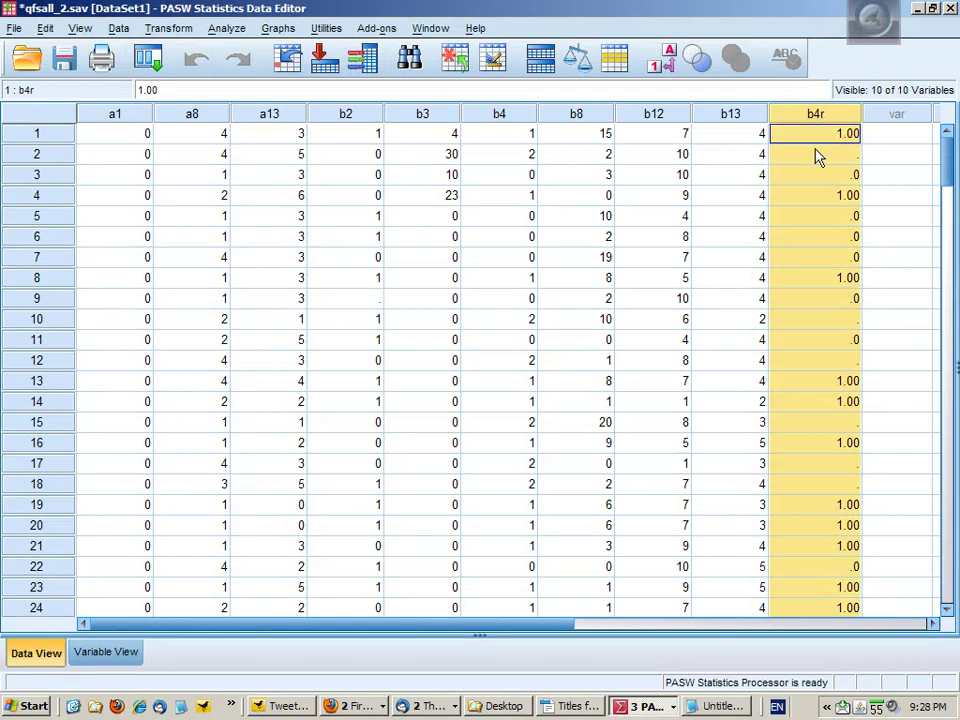
click(108, 653)
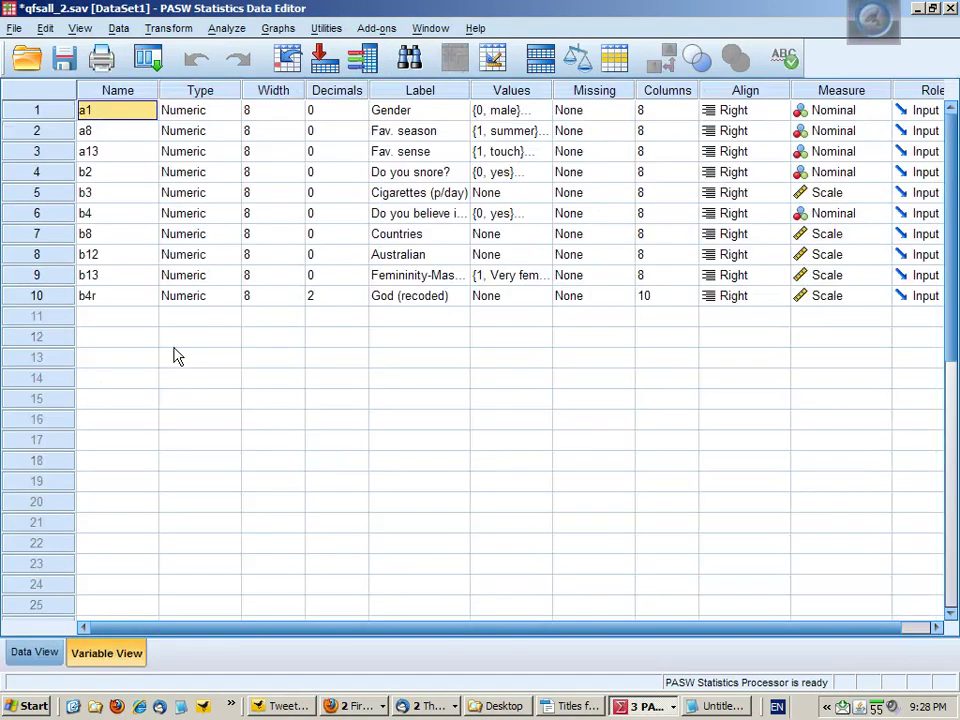
right_click(513, 220)
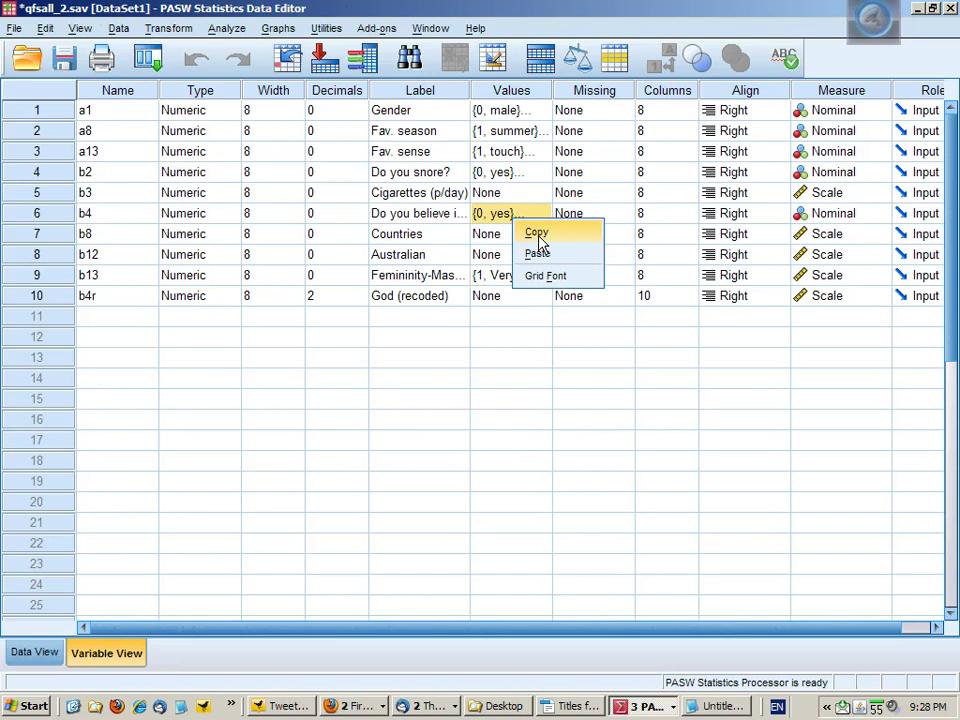
click(537, 233)
right_click(505, 298)
click(525, 326)
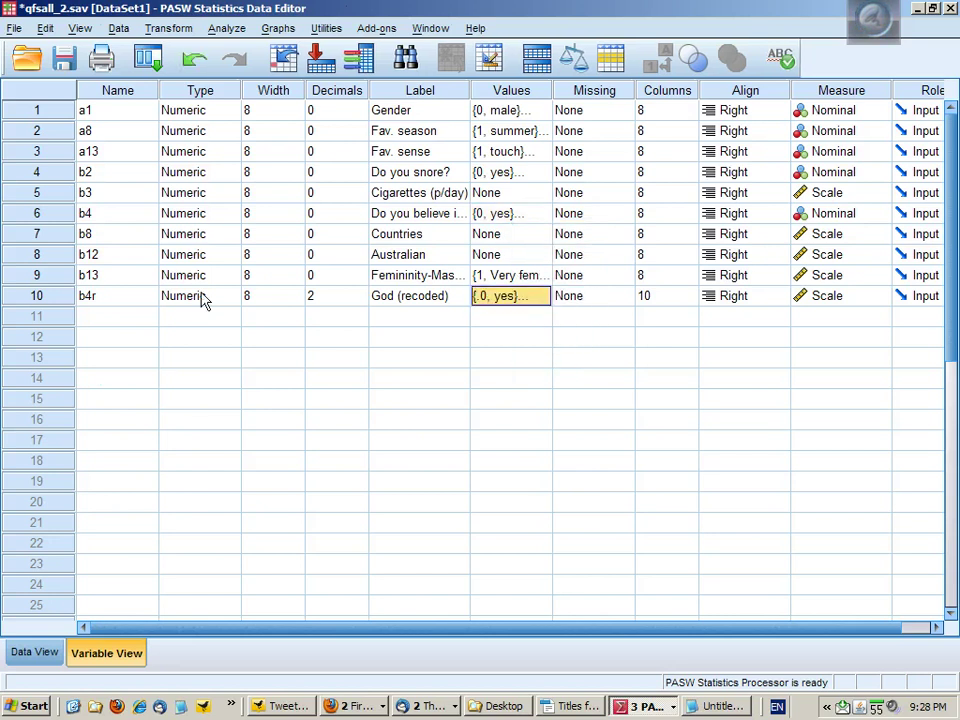
- Set b4r to 0 decimals and show value labels in Data View
click(361, 303)
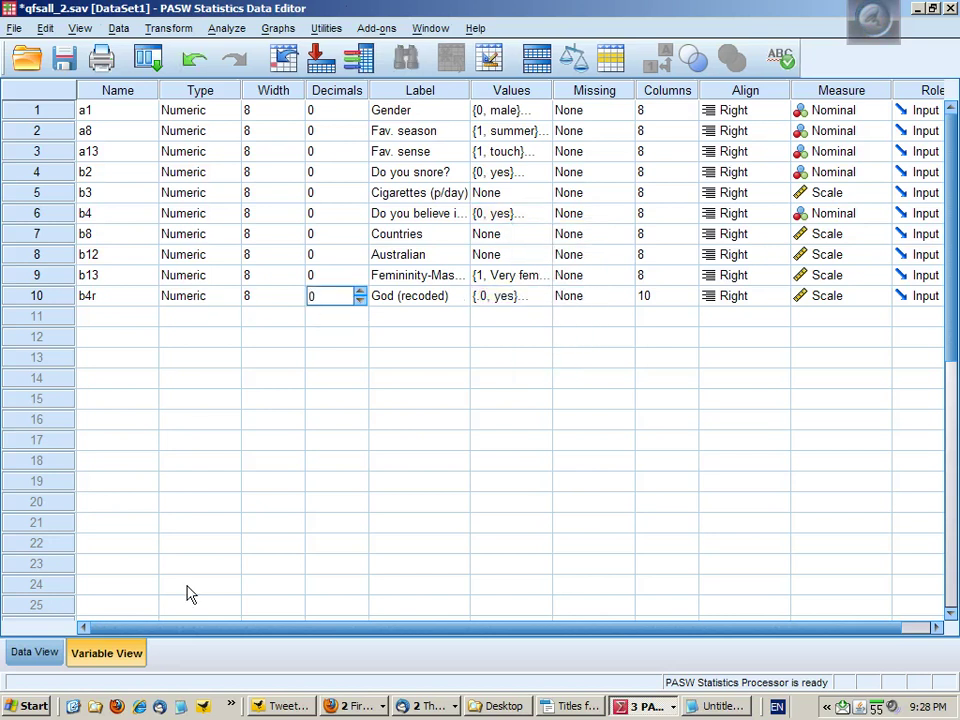
click(60, 655)
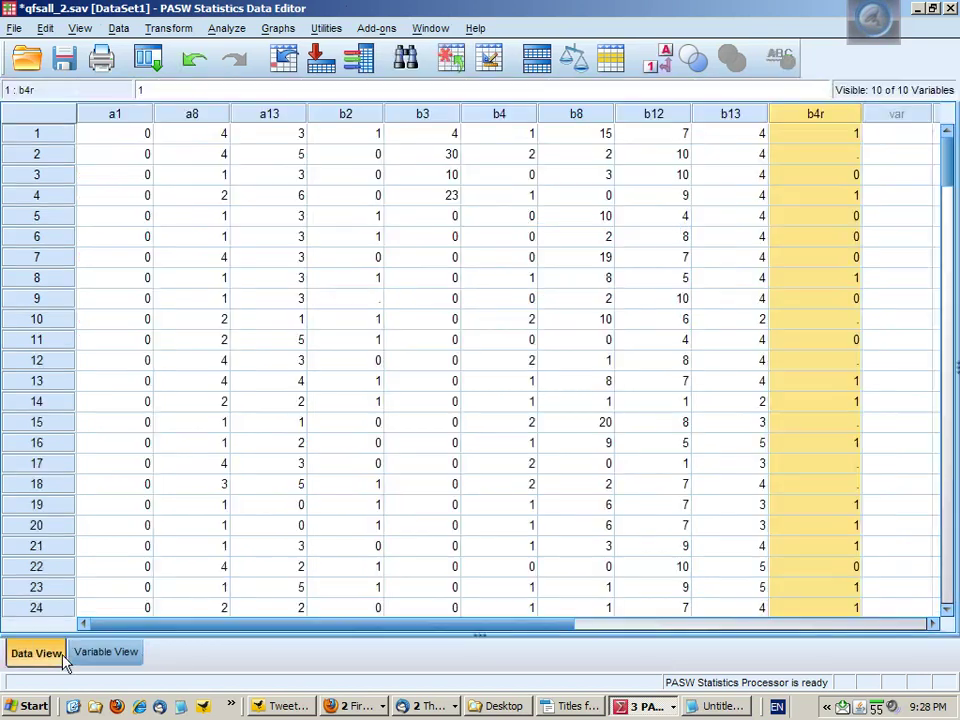
click(805, 319)
click(658, 60)
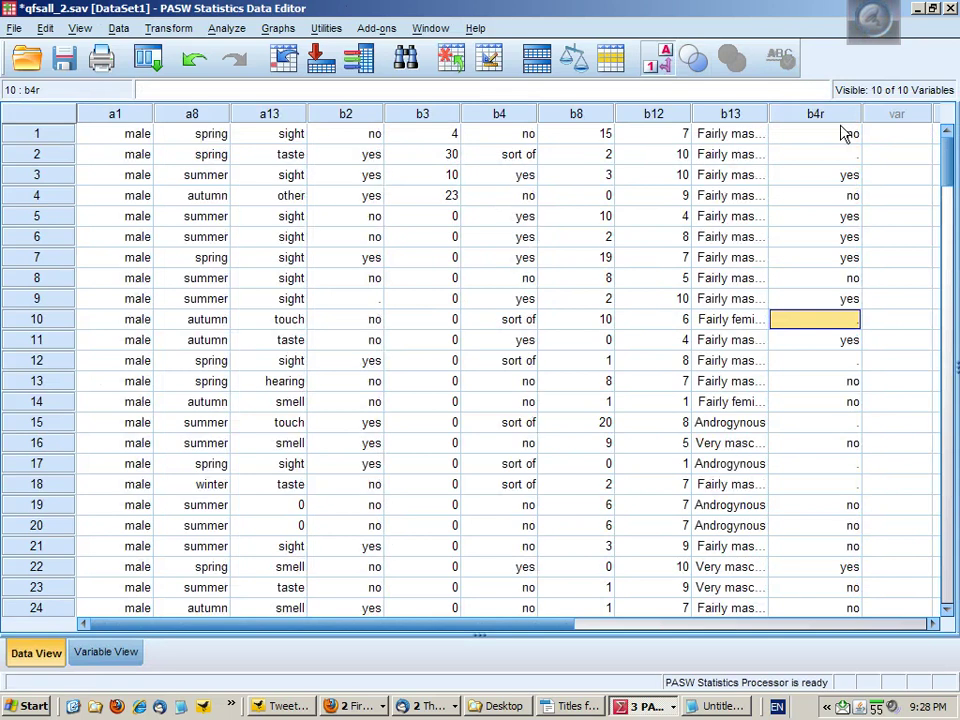